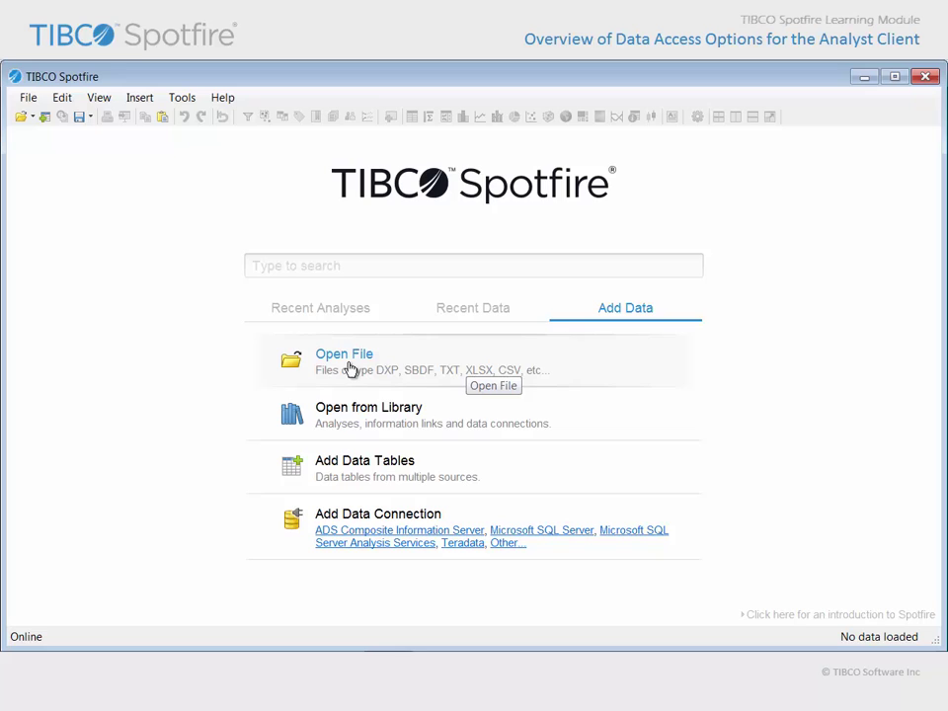
Open My Excel Data.xls from File > Open with the Microsoft Excel Workbooks file filter.
left_click(29, 99)
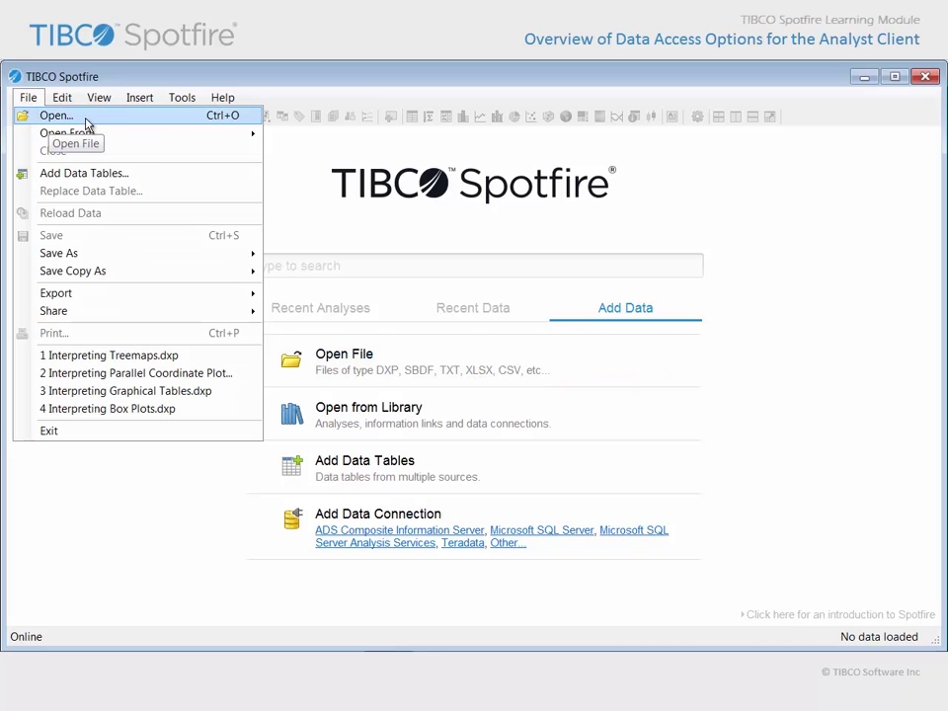
left_click(56, 116)
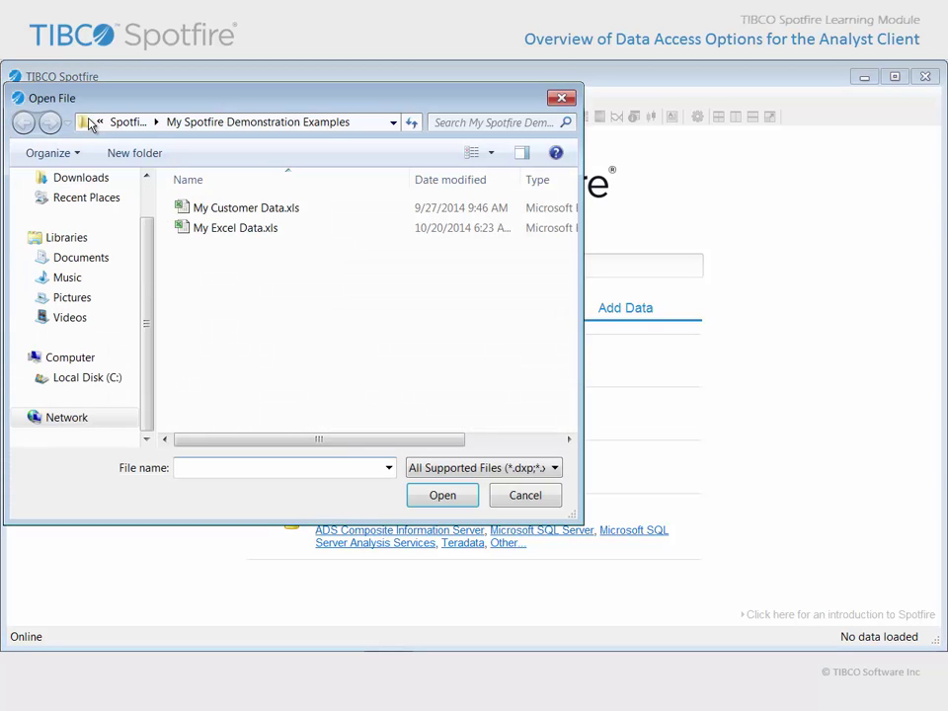
left_click(553, 468)
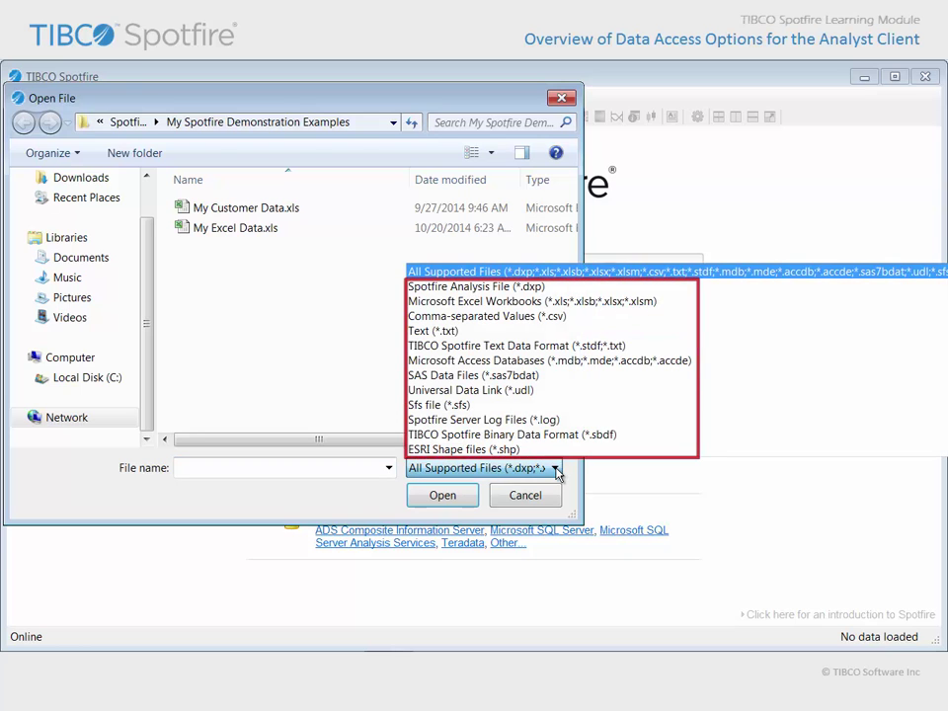
left_click(541, 301)
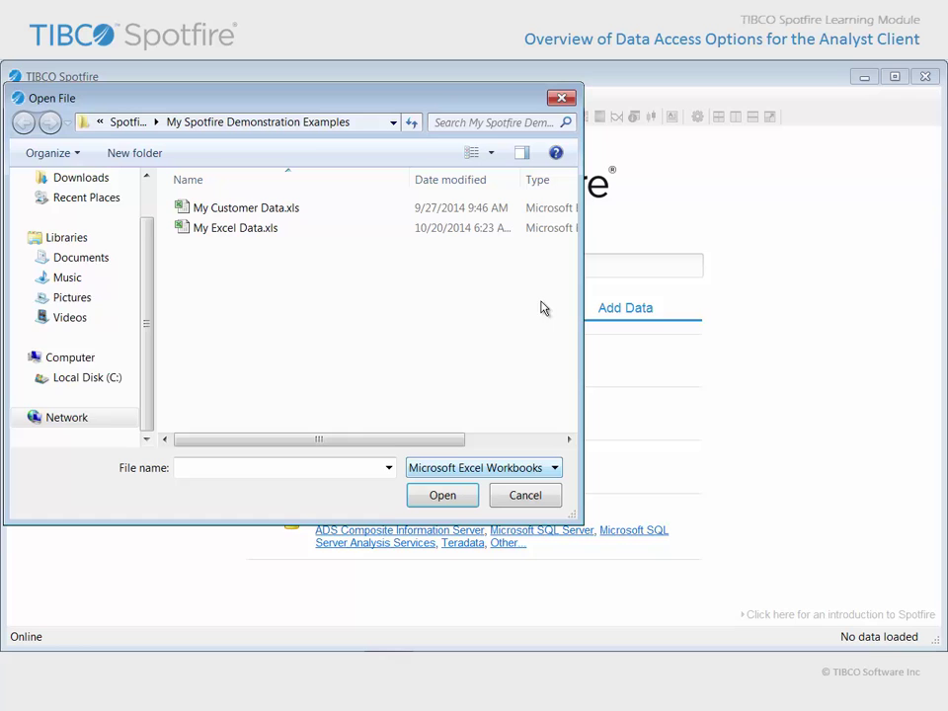
left_click(212, 233)
left_click(460, 500)
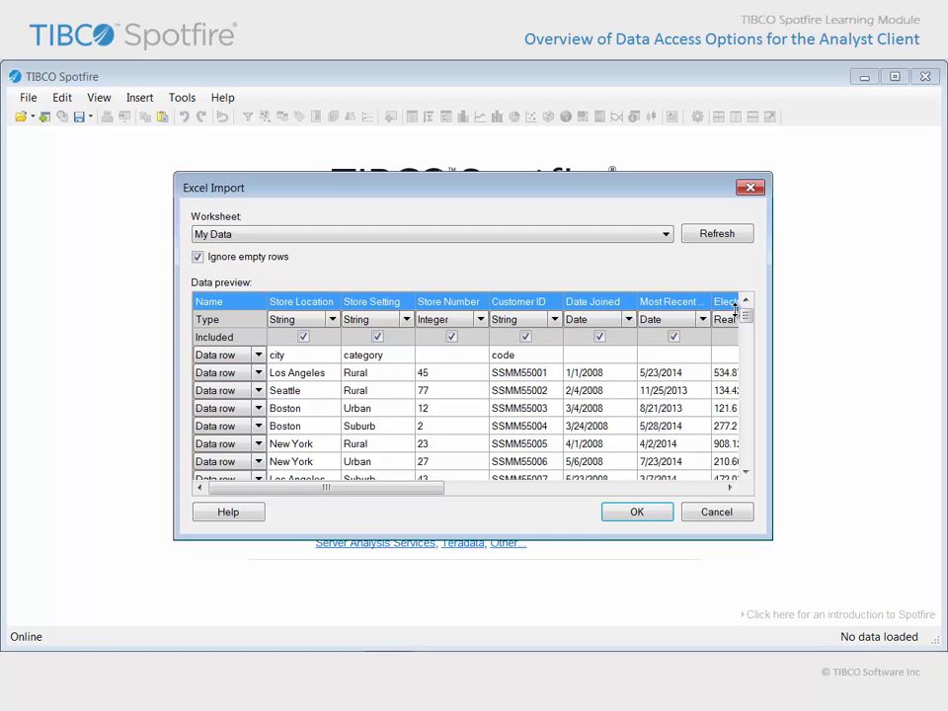
Change the Store Number column type to String and refresh the preview.
left_click(731, 487)
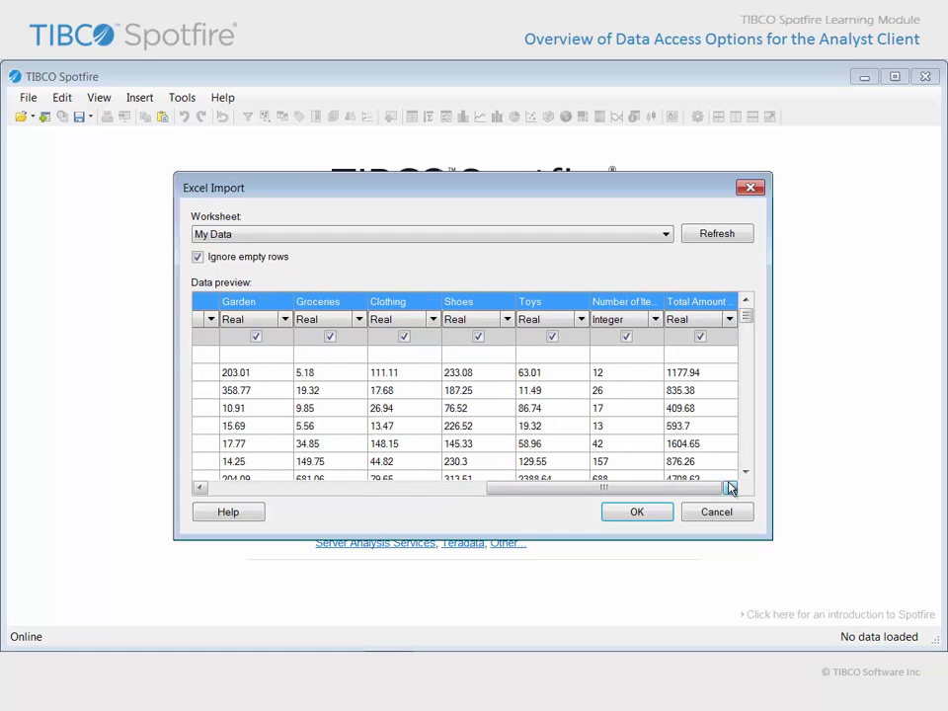
left_click_drag(703, 492, 423, 512)
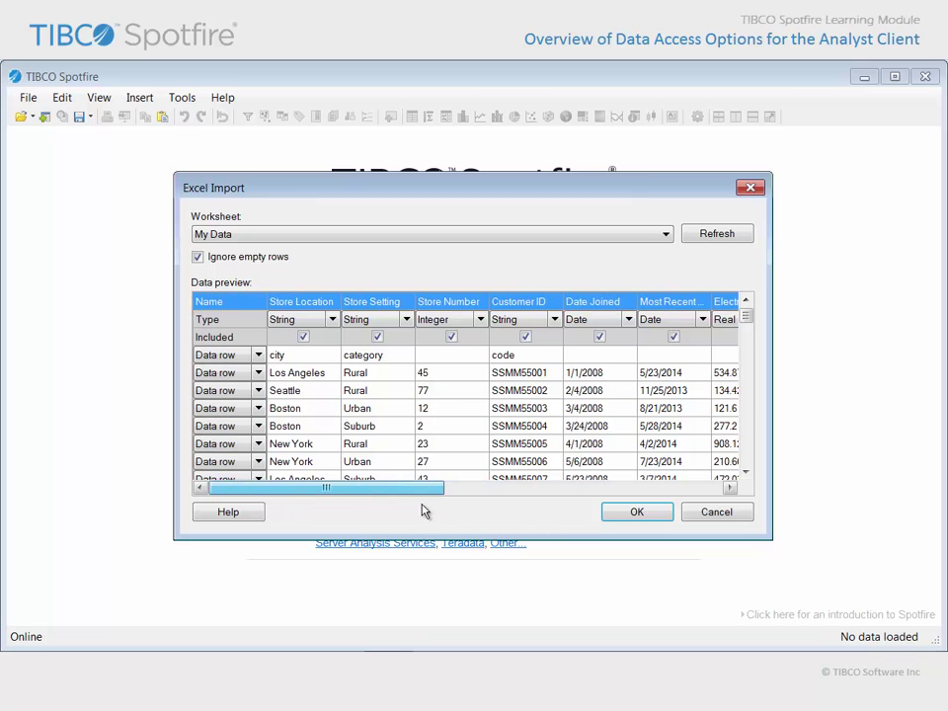
left_click(481, 320)
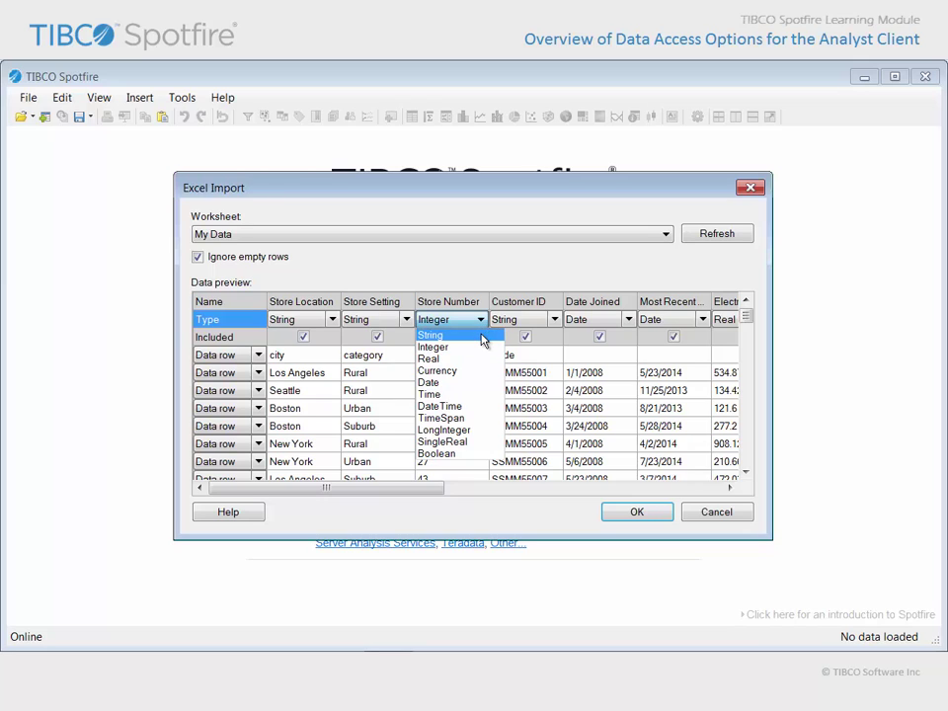
left_click(482, 340)
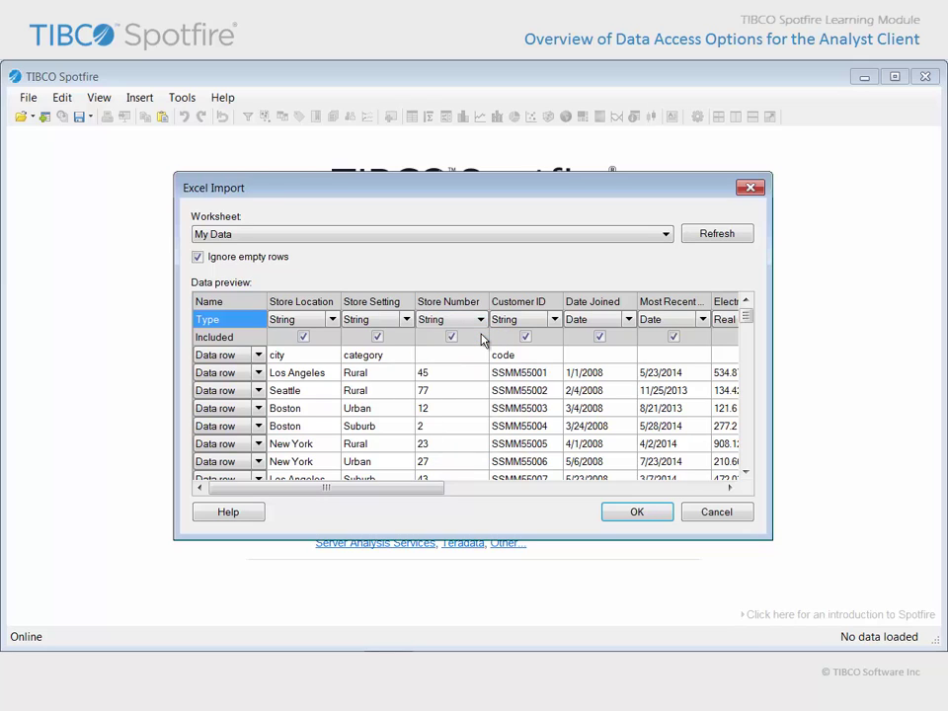
left_click(719, 235)
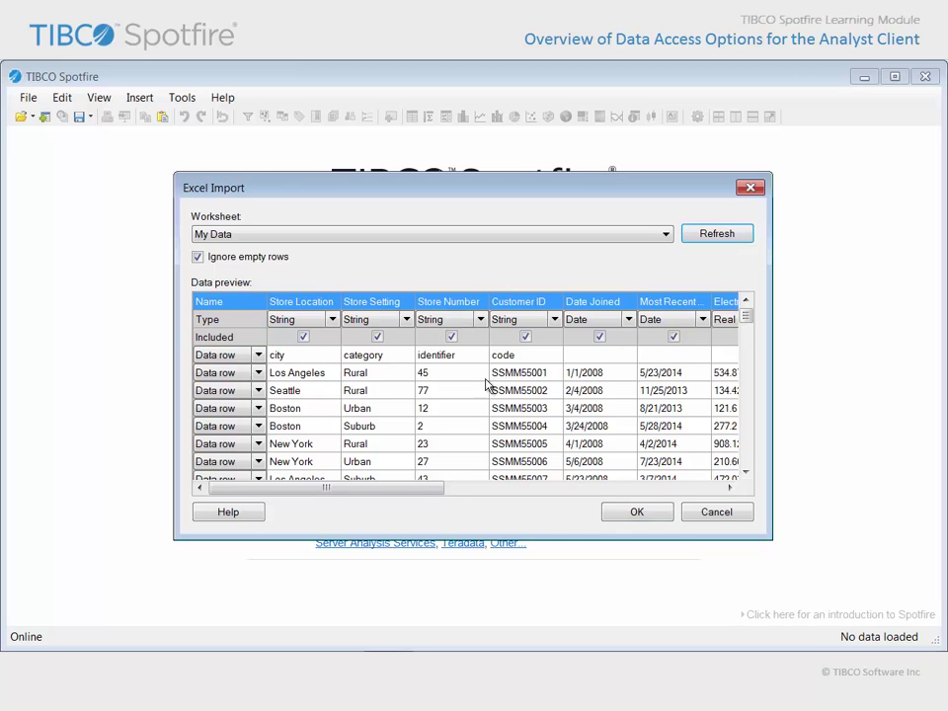
Make the first row the Name row and refresh the preview.
left_click(262, 361)
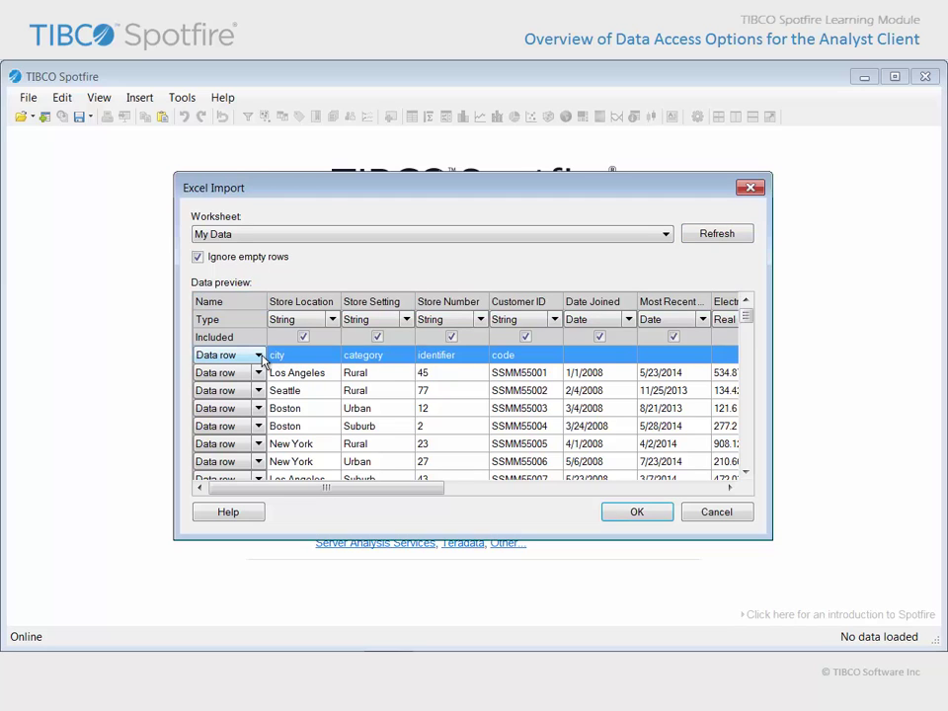
left_click(259, 356)
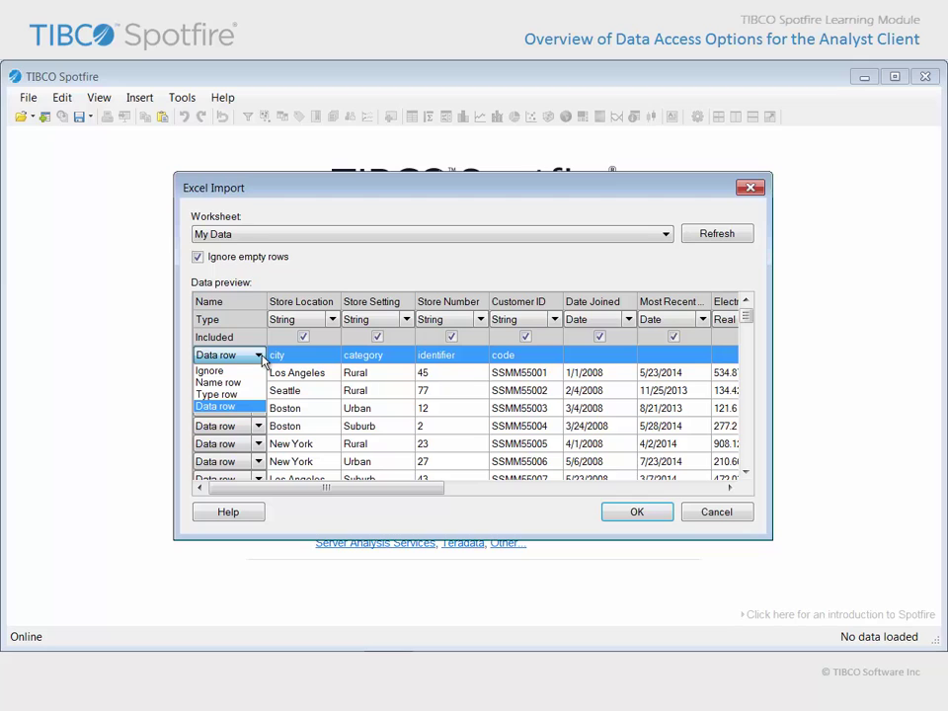
left_click(255, 383)
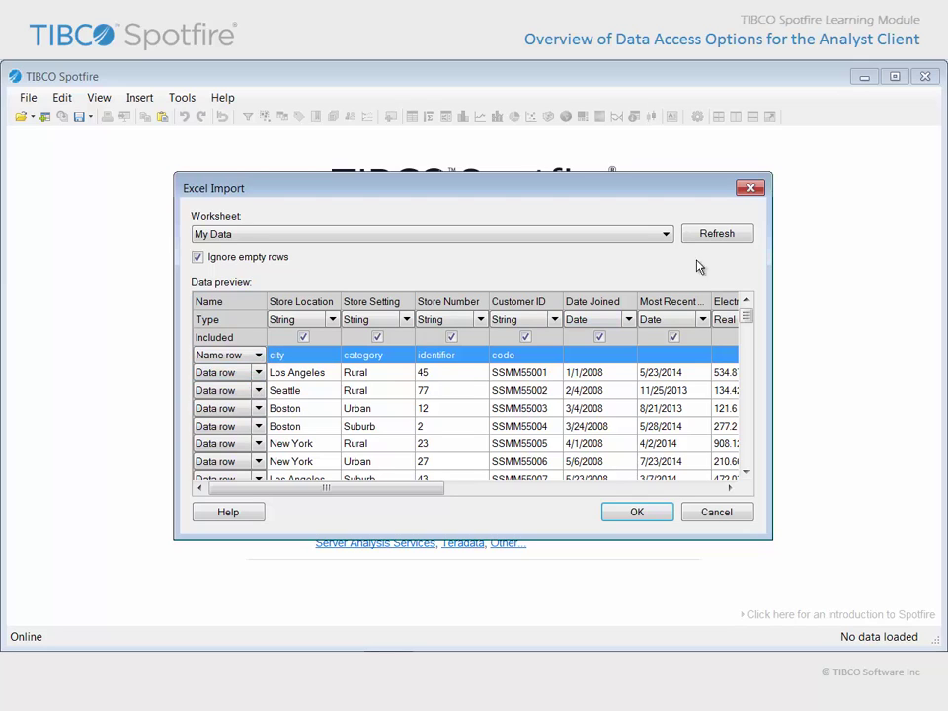
left_click(719, 235)
Widen the Store Location, Store Setting, Store Number and Customer ID columns, then finish the import.
left_click_drag(342, 301, 380, 300)
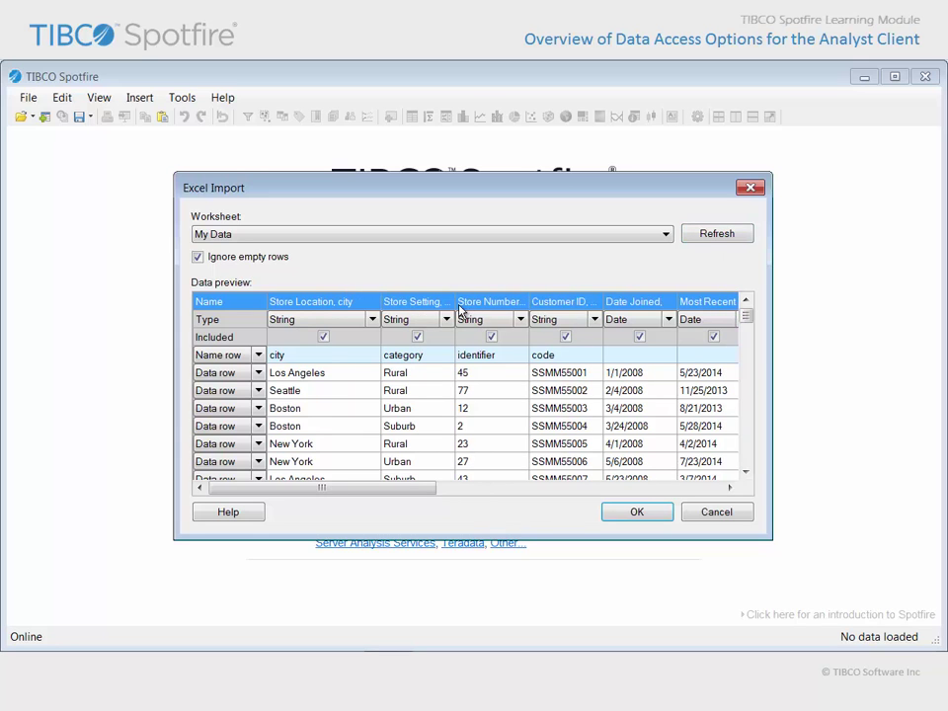
left_click_drag(450, 301, 491, 301)
left_click_drag(565, 303, 605, 301)
left_click_drag(679, 311, 713, 329)
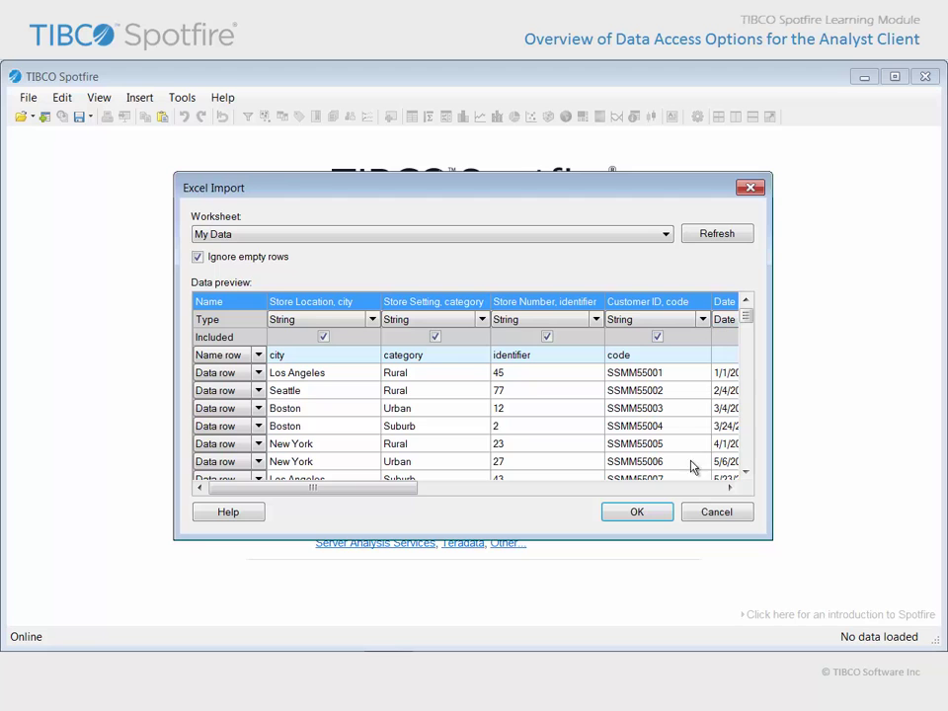
left_click(637, 512)
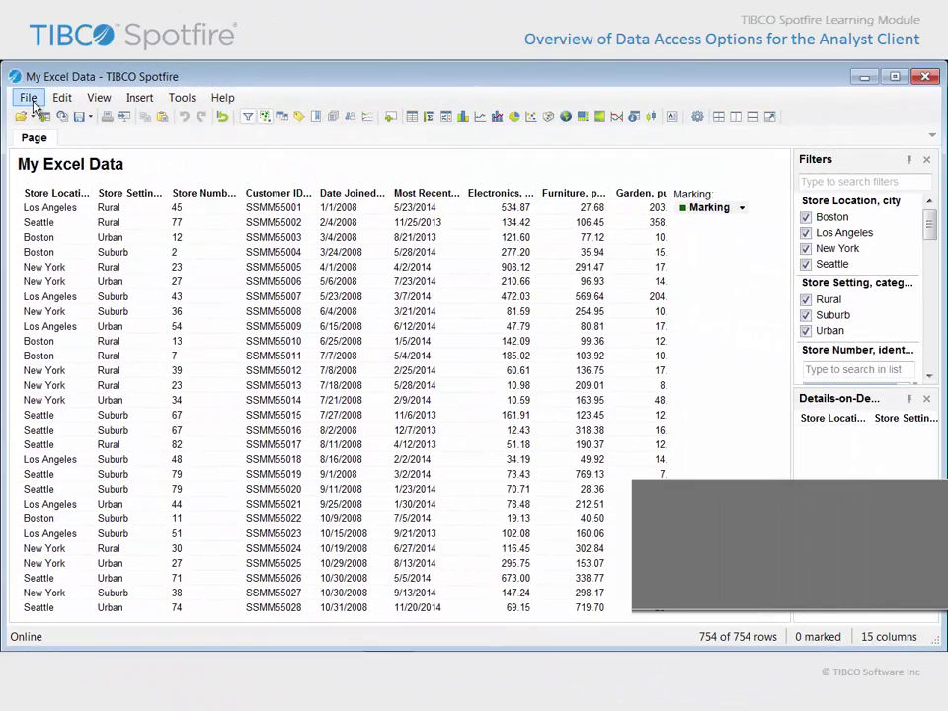
Add a database data table using the SqlClient Data Provider.
left_click(28, 98)
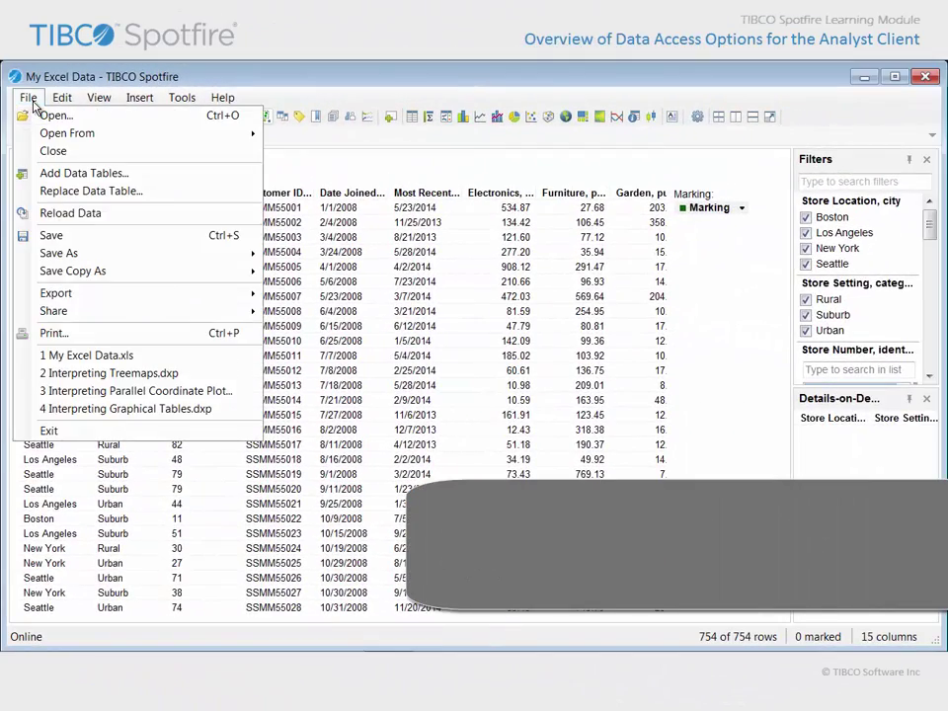
left_click(145, 178)
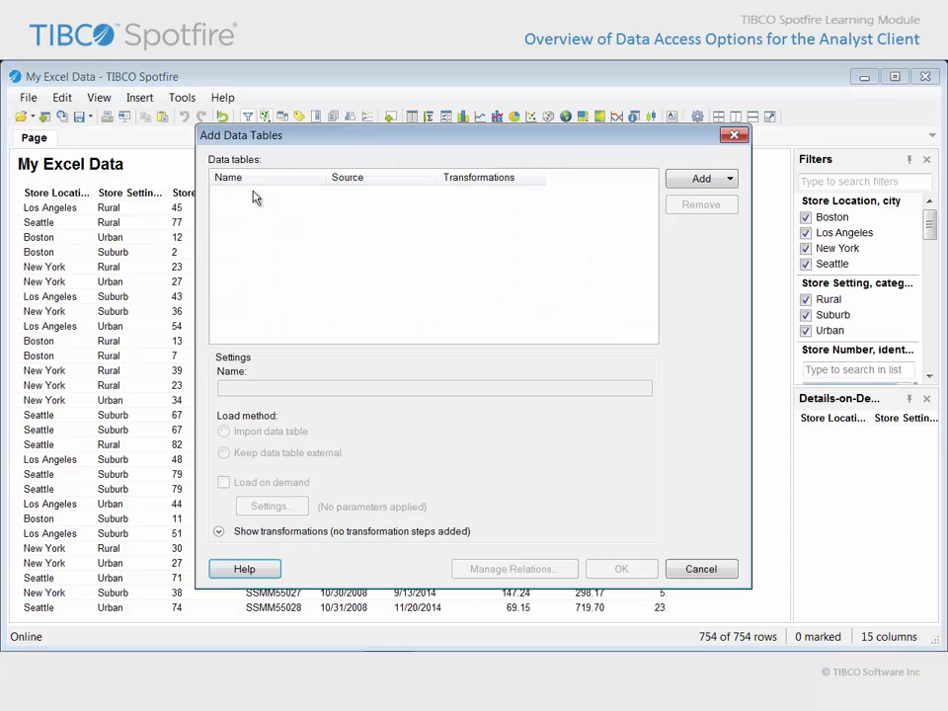
left_click(728, 188)
left_click_drag(939, 242, 942, 397)
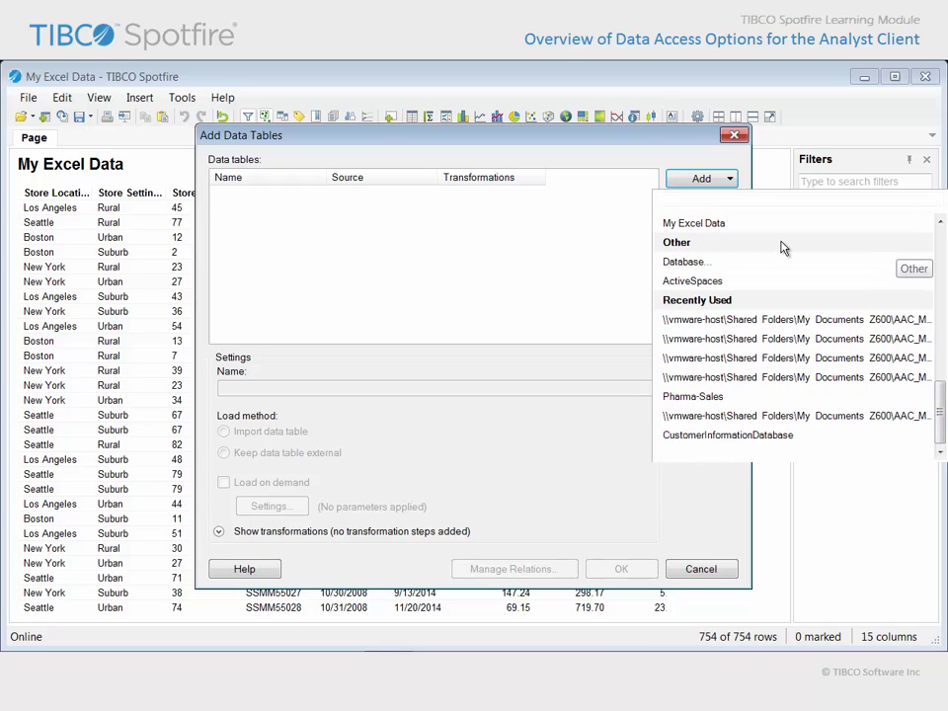
left_click(743, 264)
left_click(409, 309)
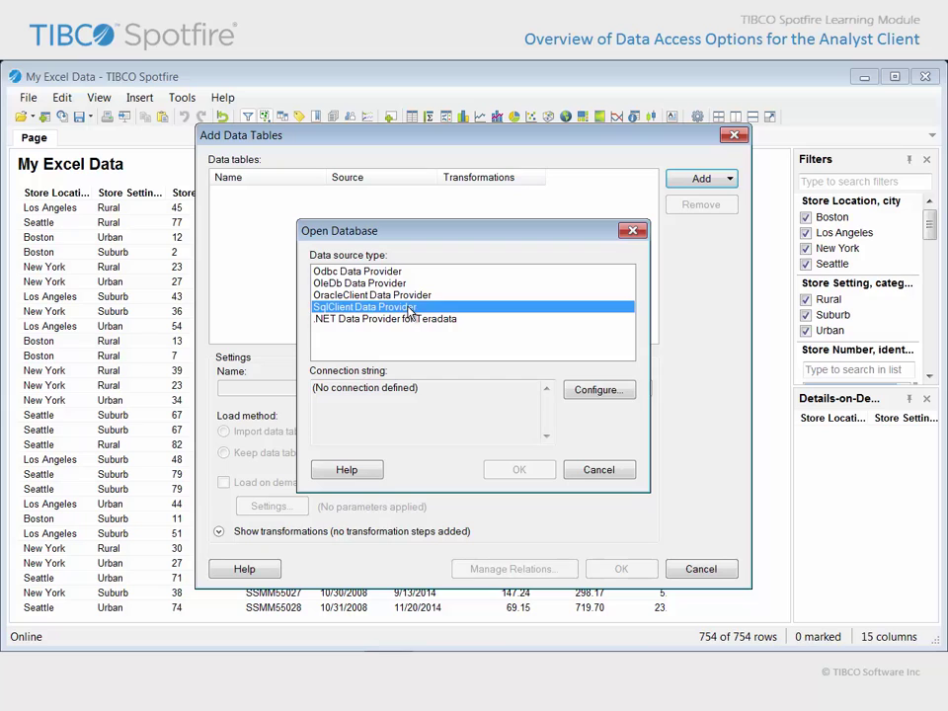
Connect to server localhost with SQL Server authentication and the spotfire_demodata database.
left_click(576, 389)
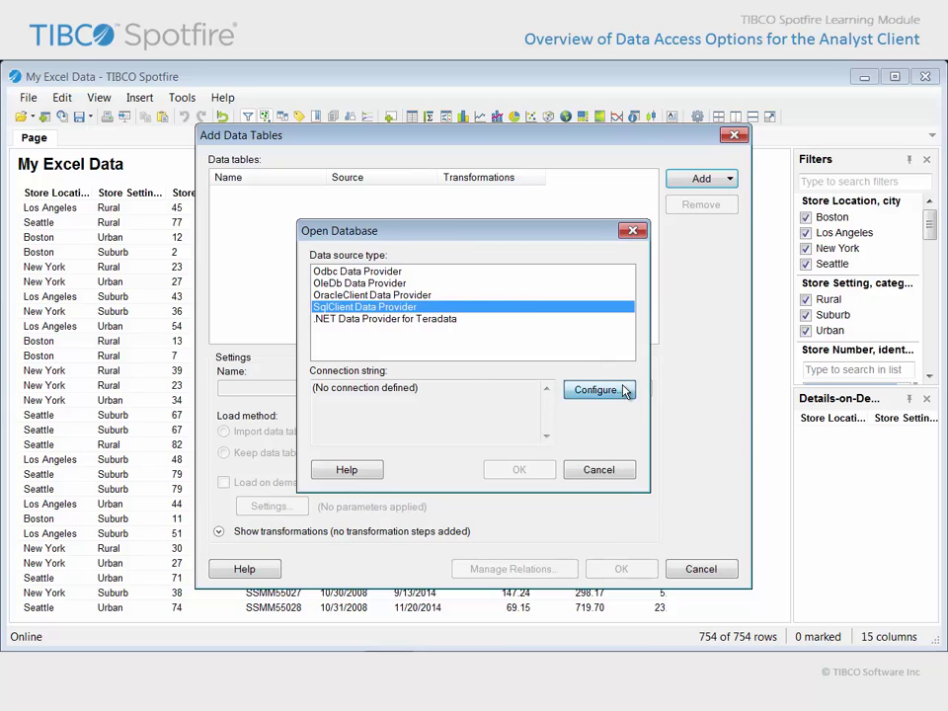
type("localhost")
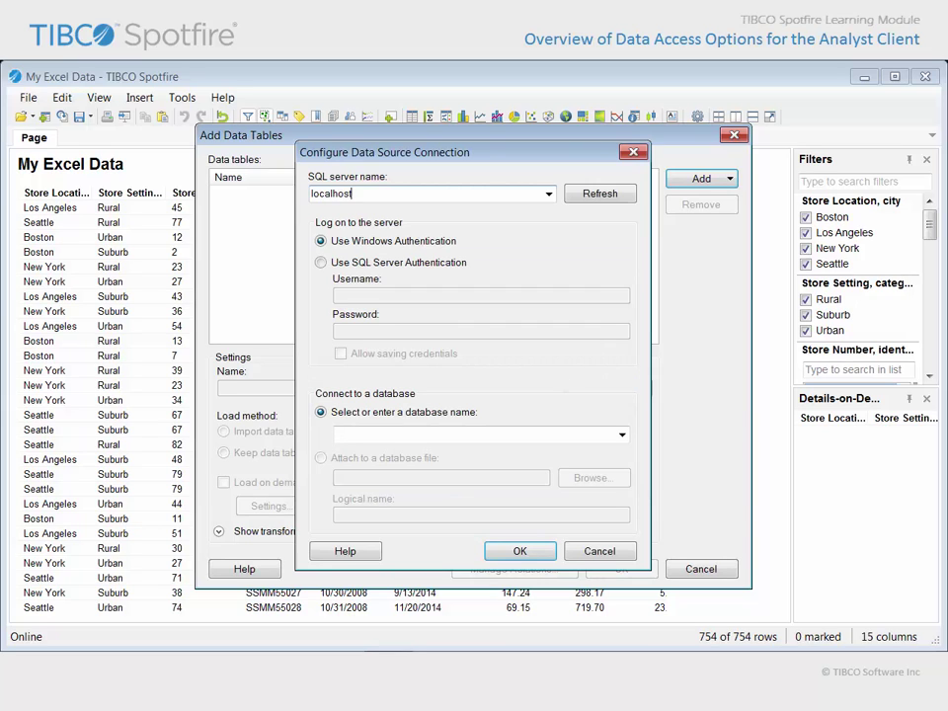
left_click(320, 262)
left_click(353, 294)
type("sa")
key("Tab")
type("sa")
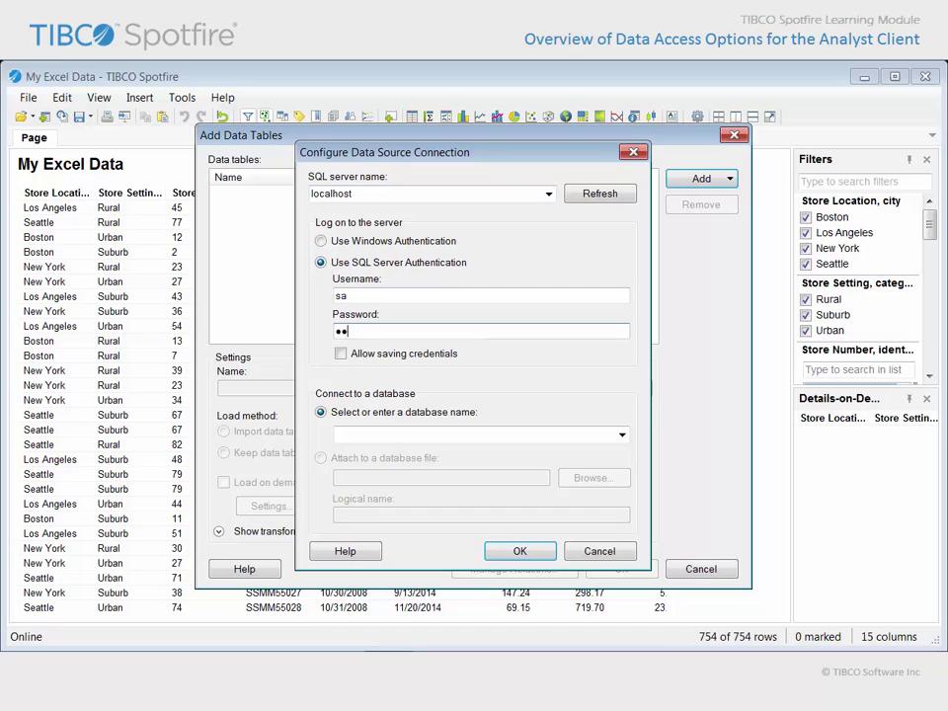
left_click(622, 434)
left_click(490, 556)
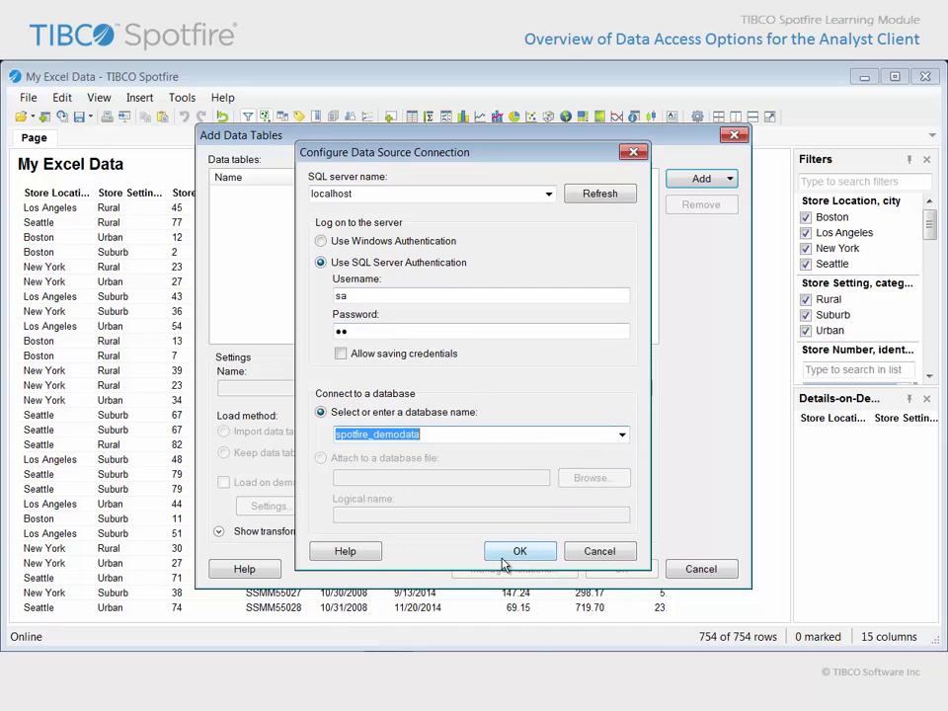
left_click(520, 551)
left_click(519, 469)
Include all STORE table columns, name the source 'Store Database Data' and add it.
left_click(186, 201)
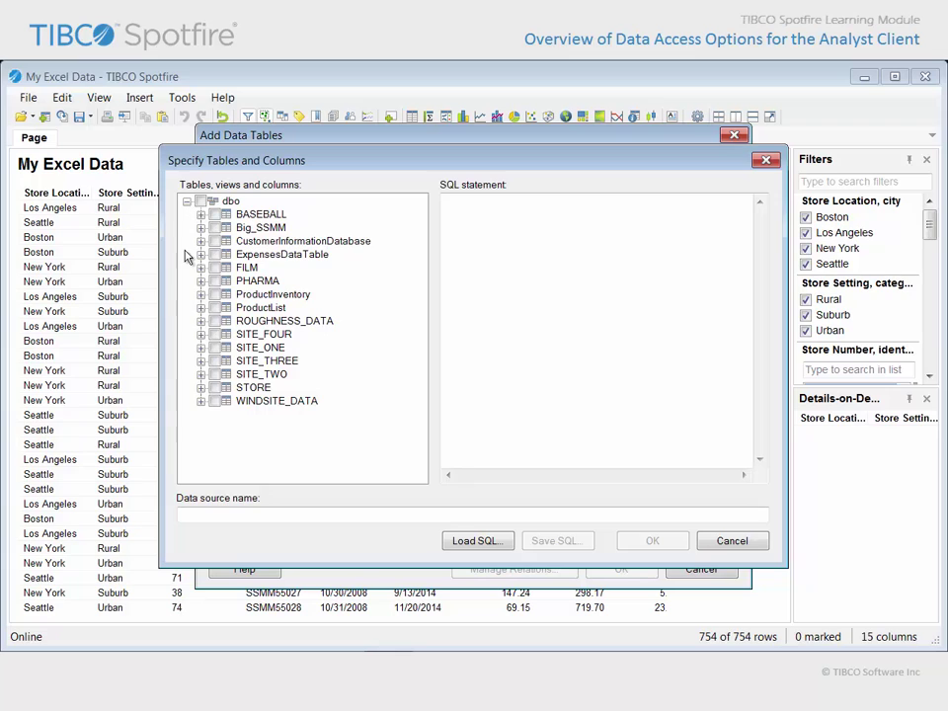
left_click(201, 388)
left_click(213, 268)
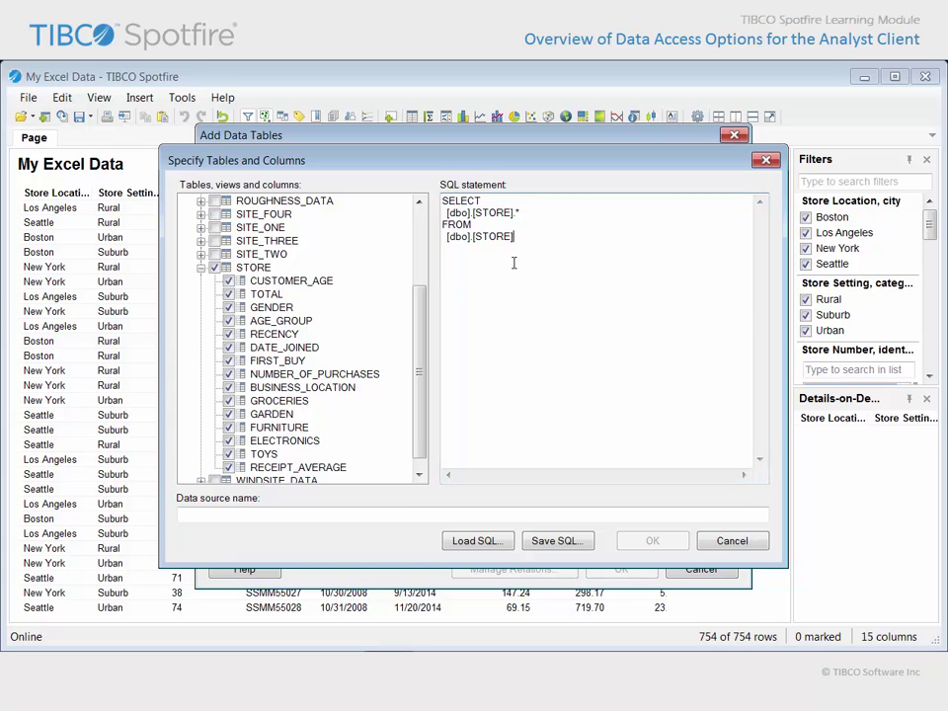
left_click(292, 518)
type("Store Database Data")
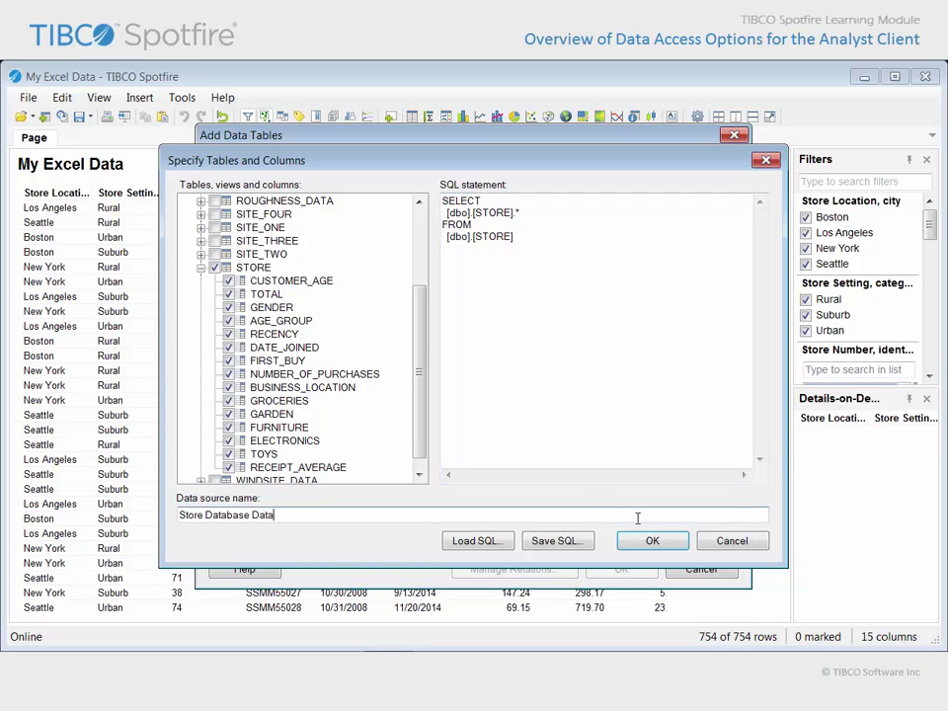
left_click(651, 548)
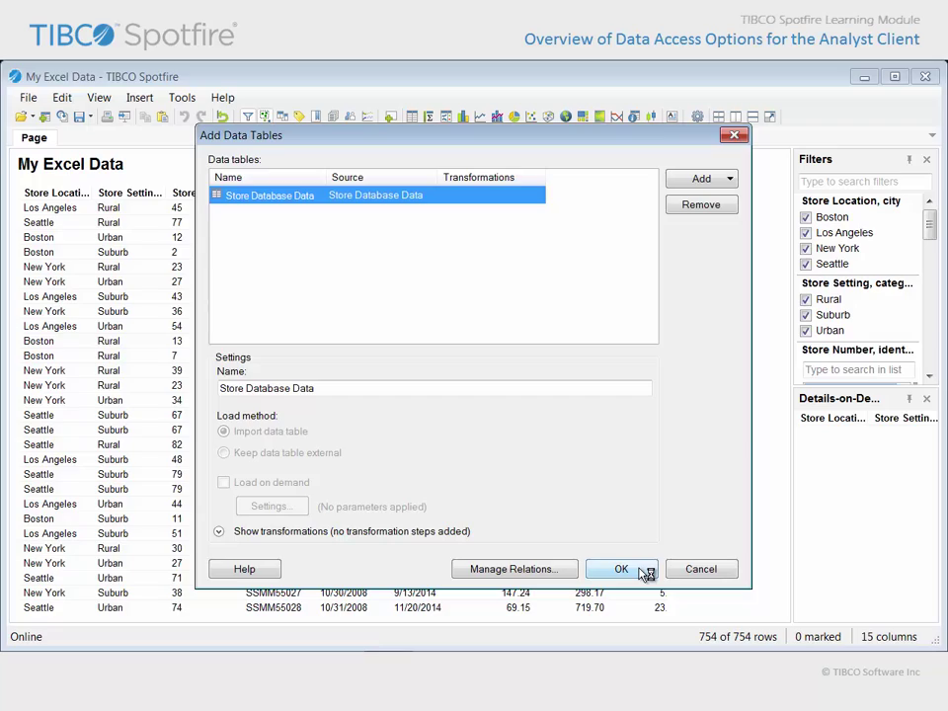
left_click(644, 572)
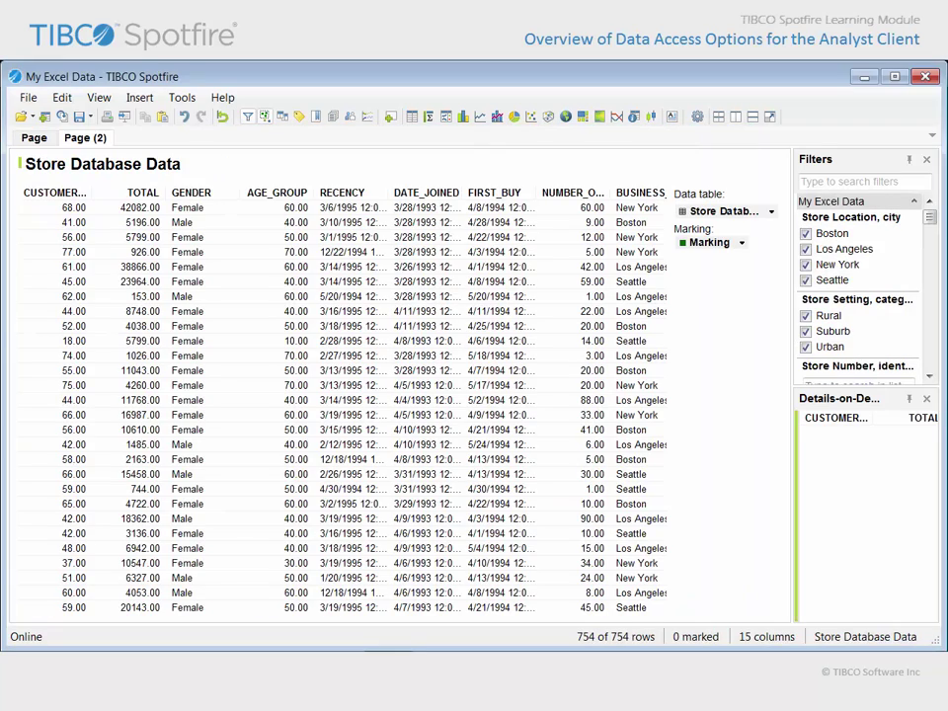
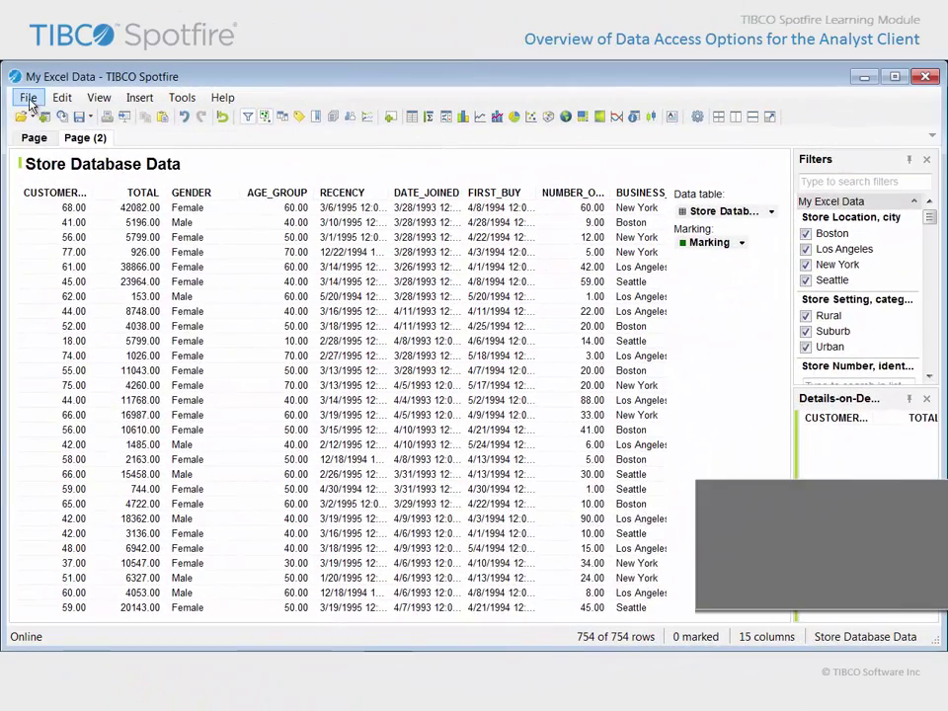
Start a new Teradata connection from the Add Data Tables dialog.
left_click(28, 98)
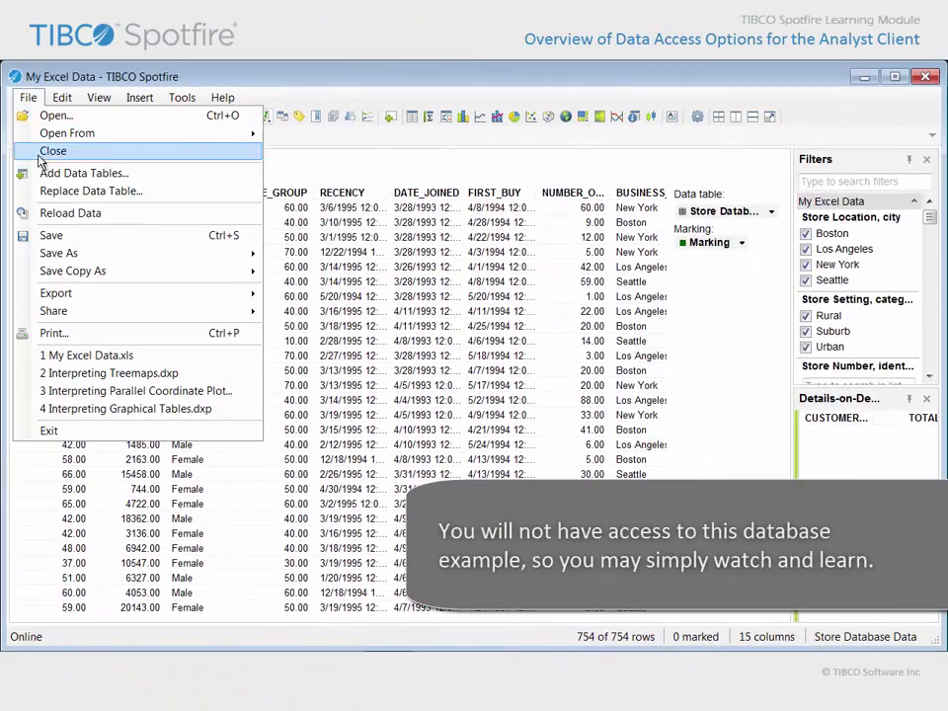
left_click(161, 180)
left_click(729, 180)
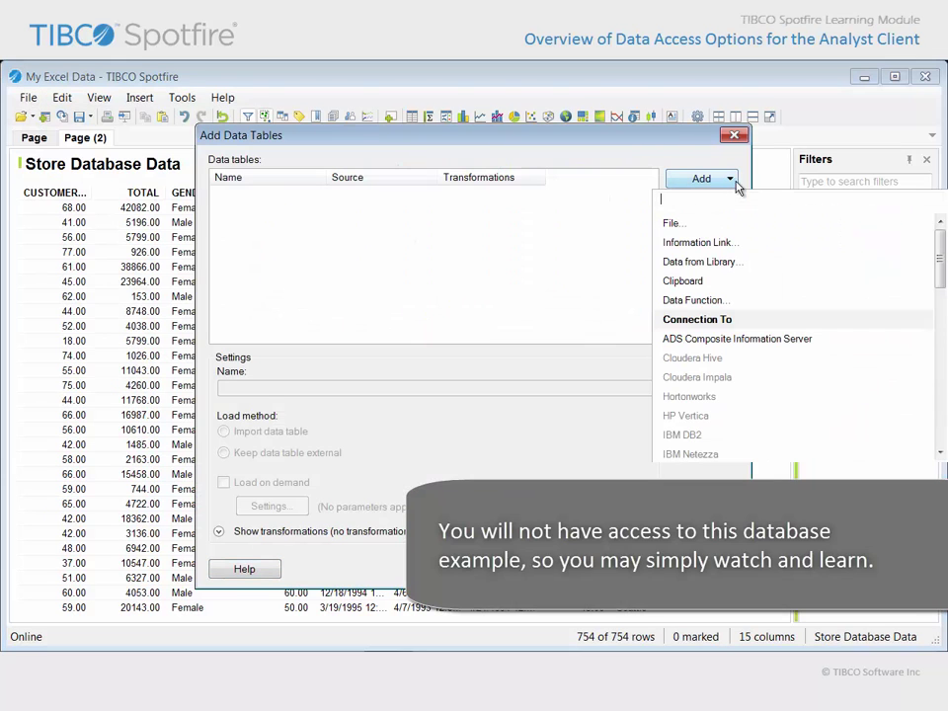
left_click_drag(941, 249, 941, 277)
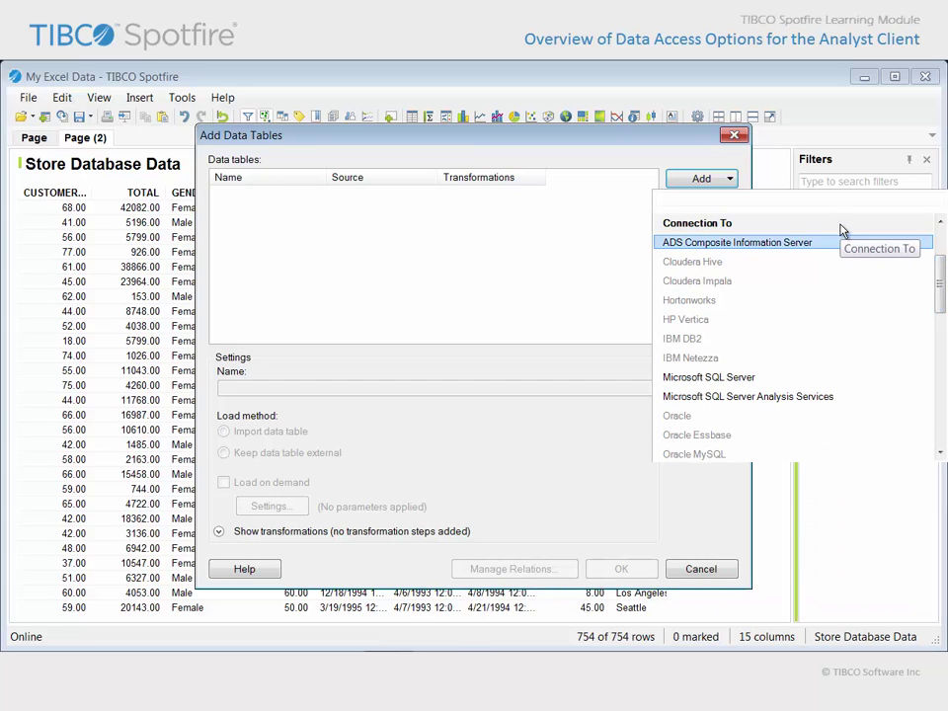
left_click_drag(941, 282, 941, 336)
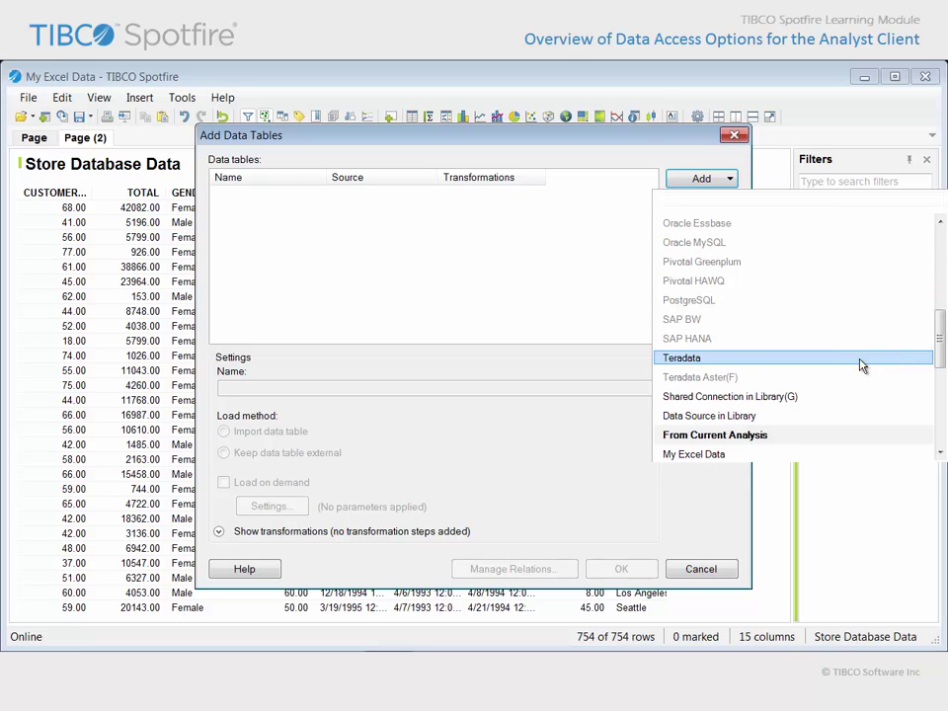
left_click(730, 359)
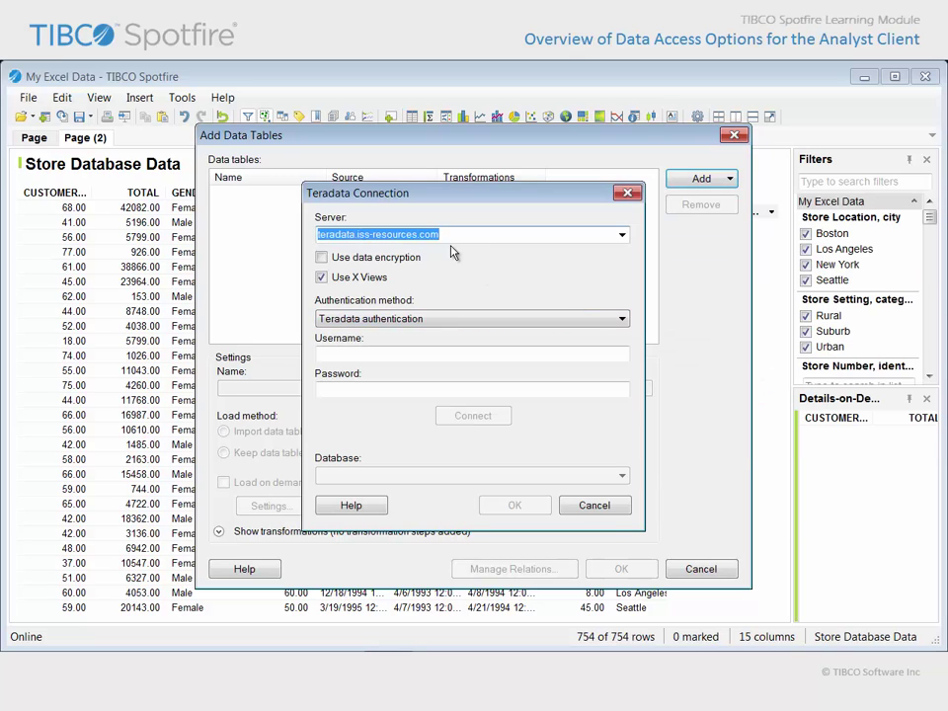
Enter the account username and password, connect, and choose the OSIM2 database.
left_click(355, 353)
type("Spotfire")
left_click(355, 387)
type("*********")
left_click(487, 419)
left_click(621, 475)
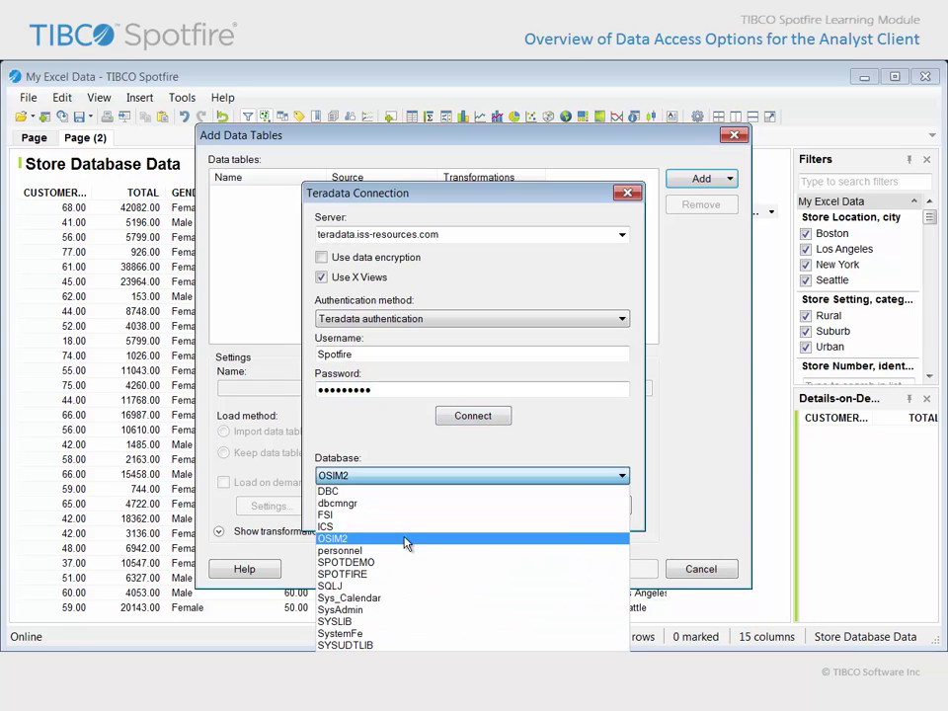
left_click(498, 536)
left_click(514, 504)
Add VISIT_OCCURRENCE and OMOP_DRUG_ERA with its related tables to the connection's views.
left_click(161, 432)
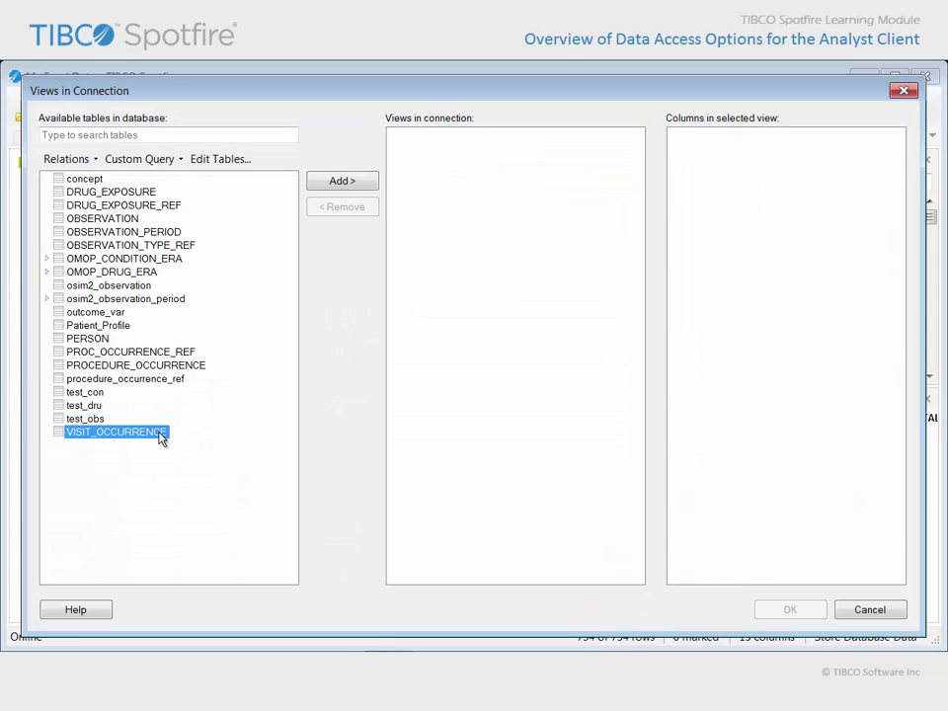
left_click(363, 183)
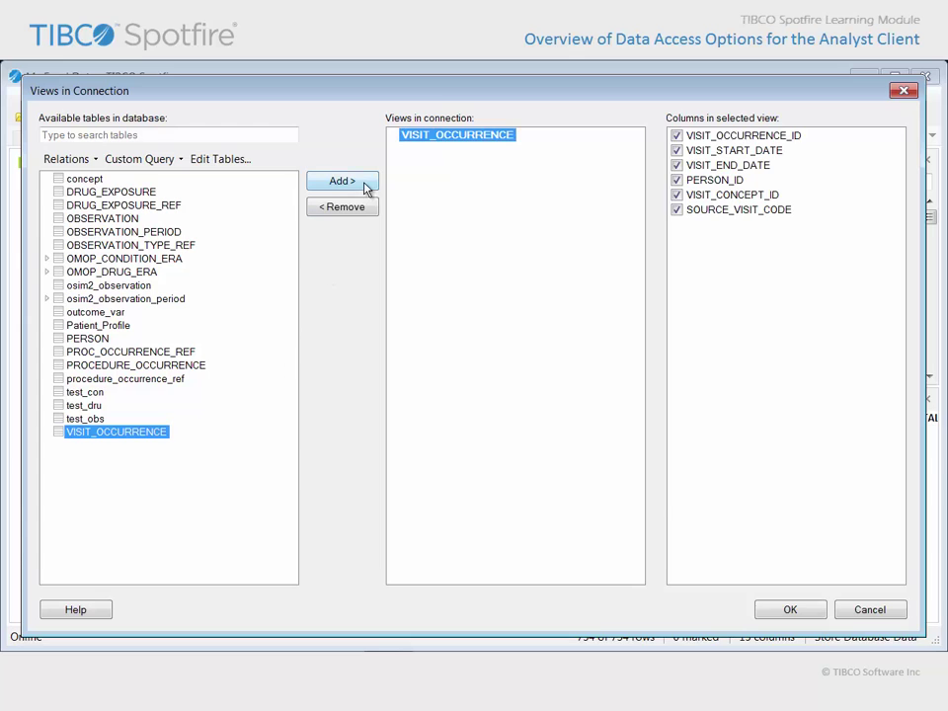
left_click(47, 271)
left_click(139, 280)
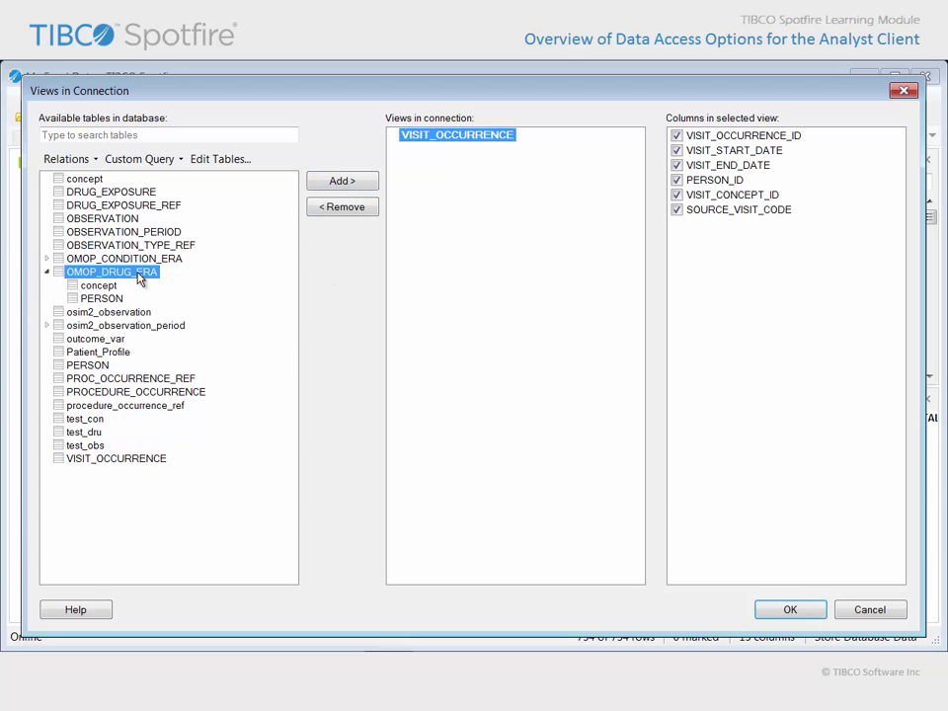
left_click(354, 188)
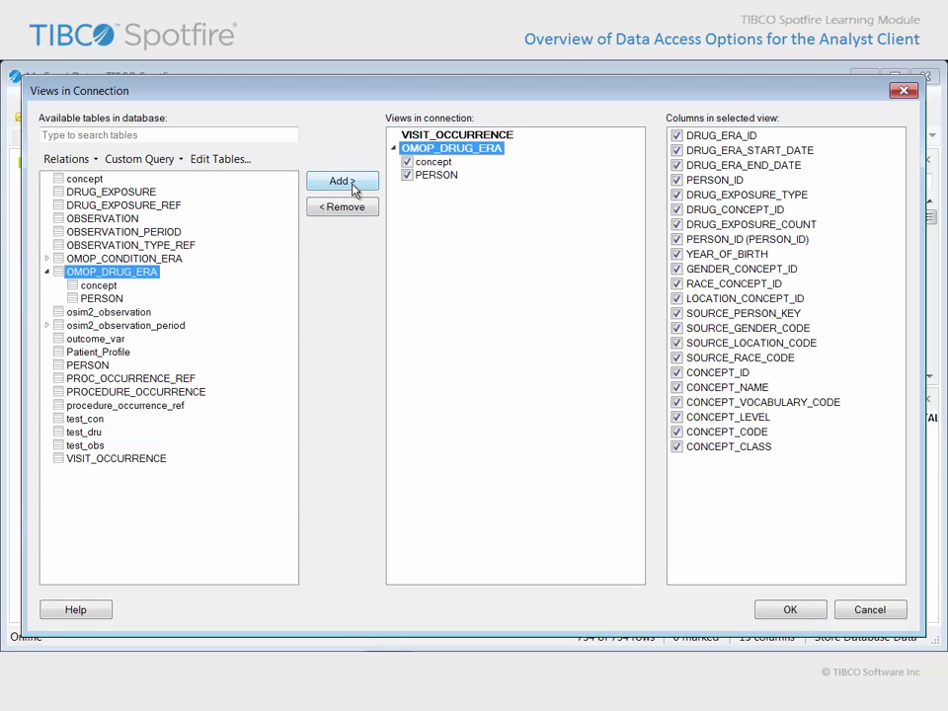
left_click(71, 159)
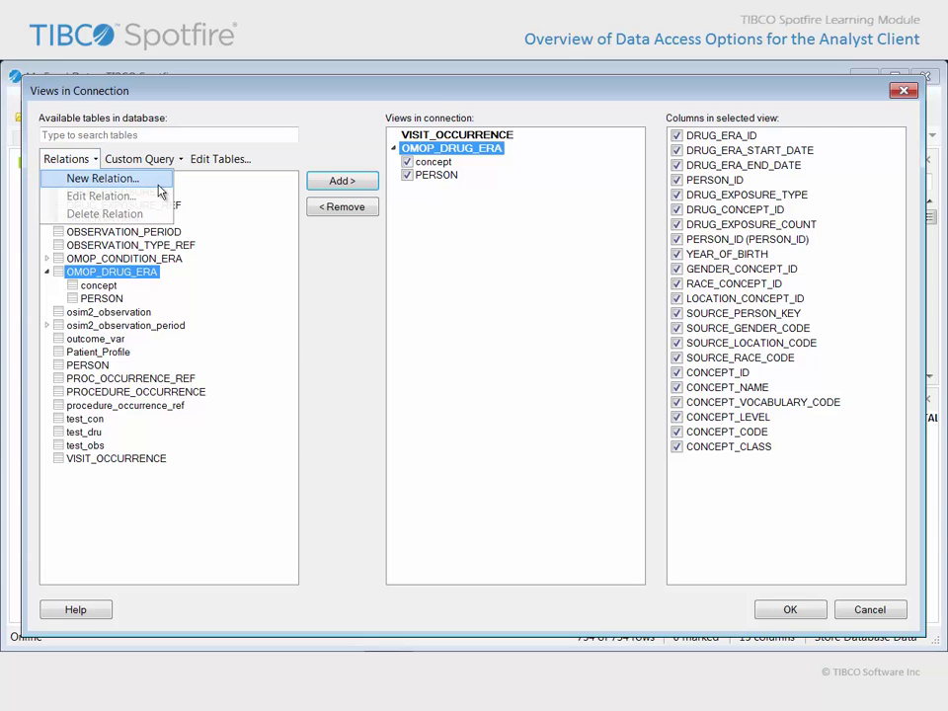
key("Escape")
left_click(818, 611)
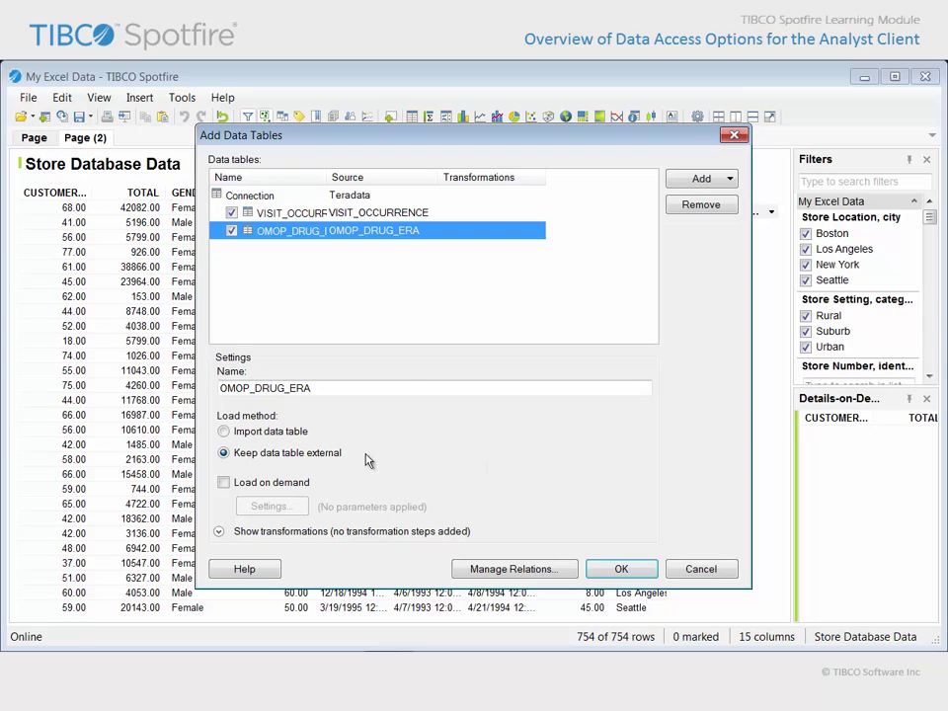
Set VISIT_OCCURRENCE to be imported rather than external, then load the tables.
left_click(395, 213)
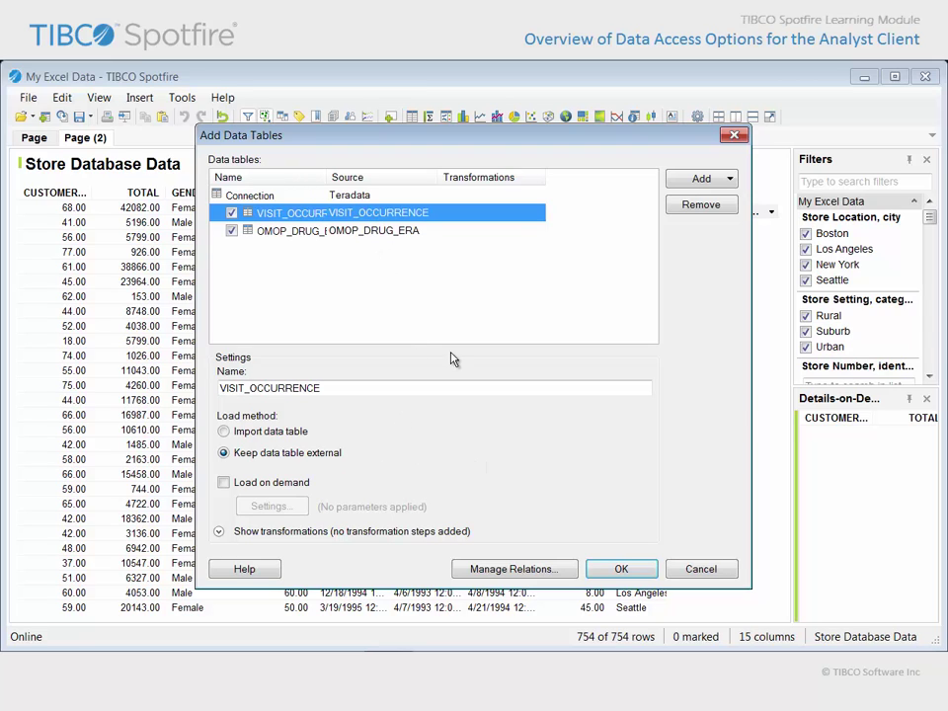
left_click(332, 435)
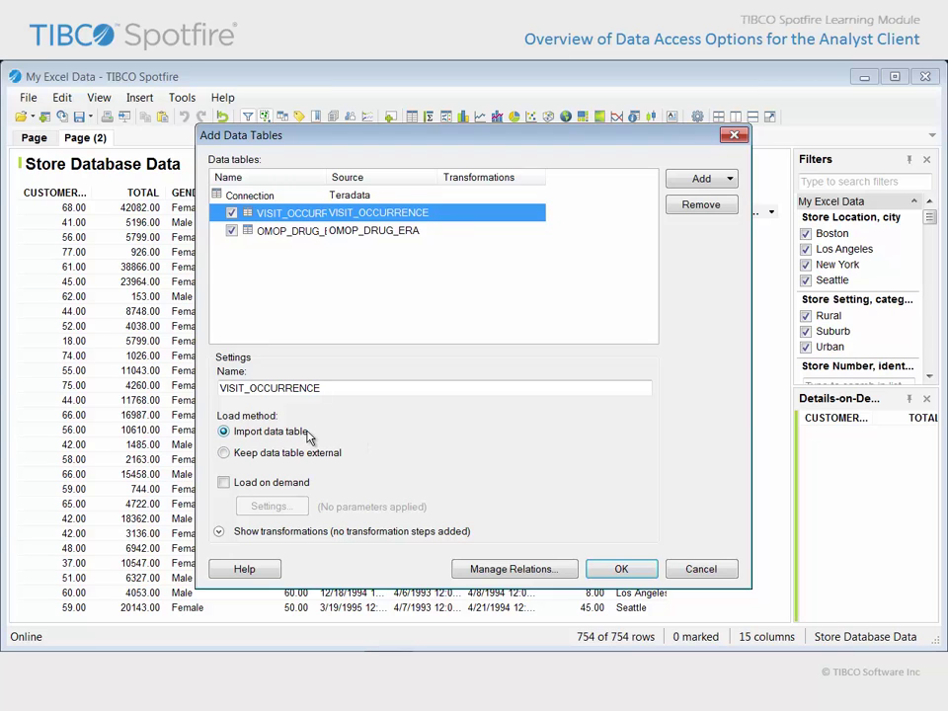
left_click(622, 570)
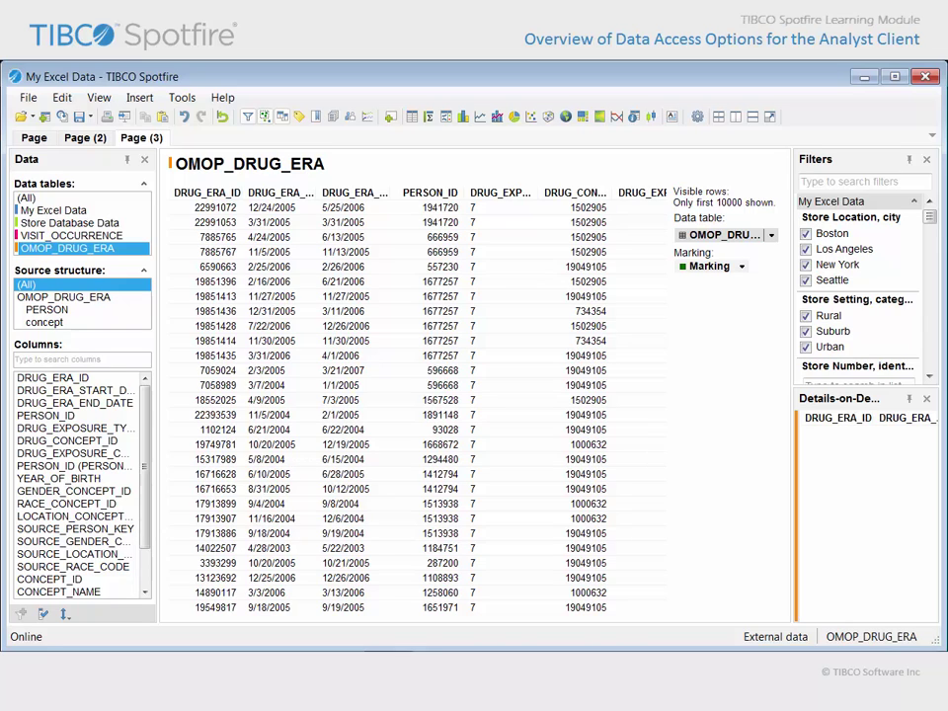
Open Data Connection Properties settings and view the Teradata Data Source details.
left_click(61, 96)
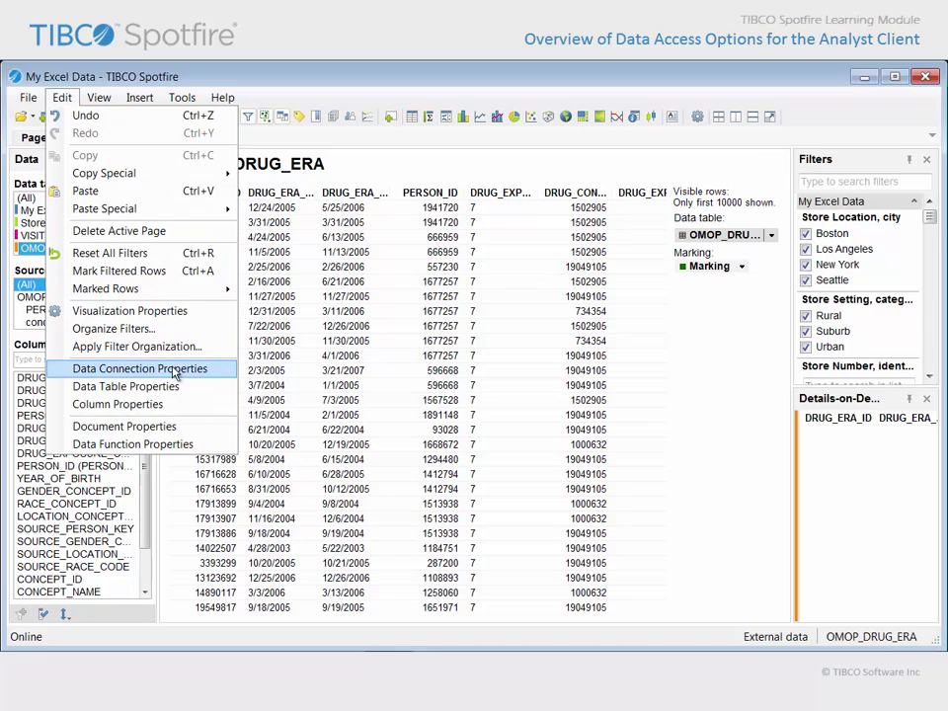
left_click(133, 368)
left_click(709, 219)
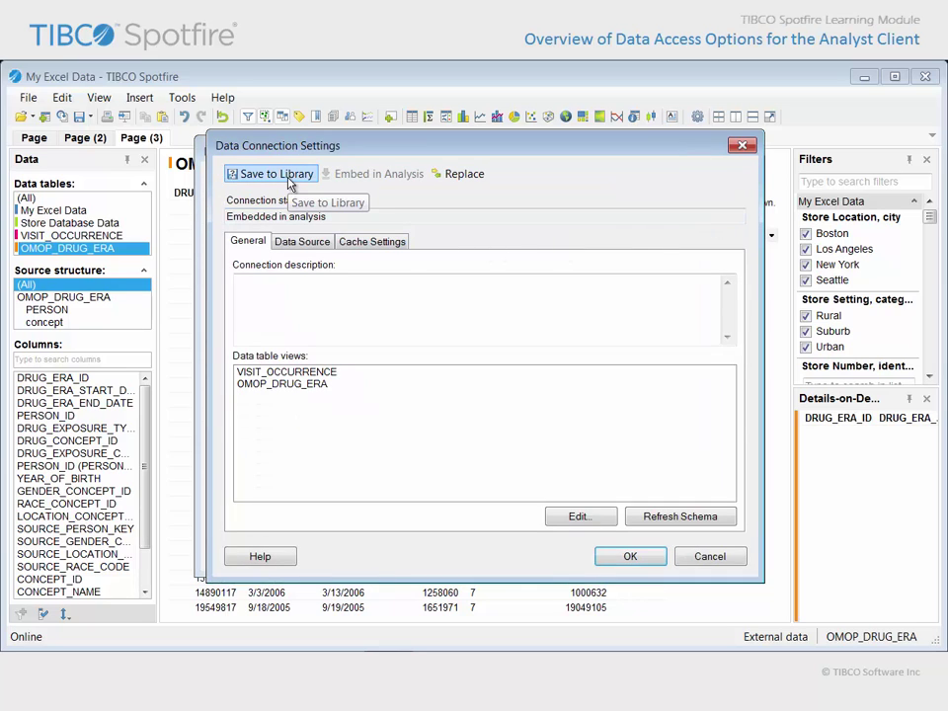
left_click(308, 242)
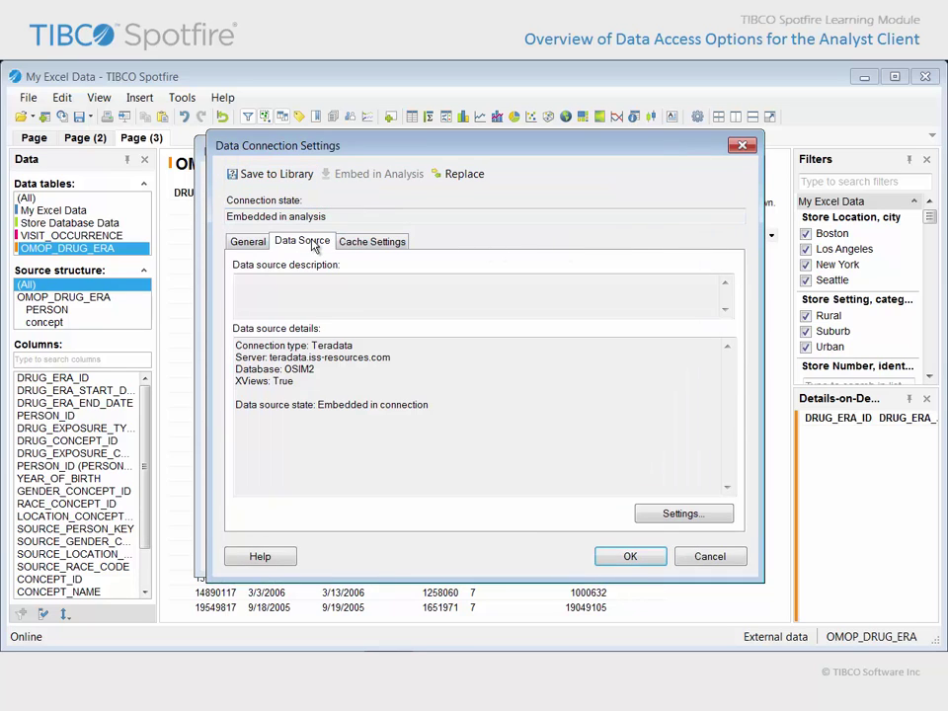
left_click(695, 515)
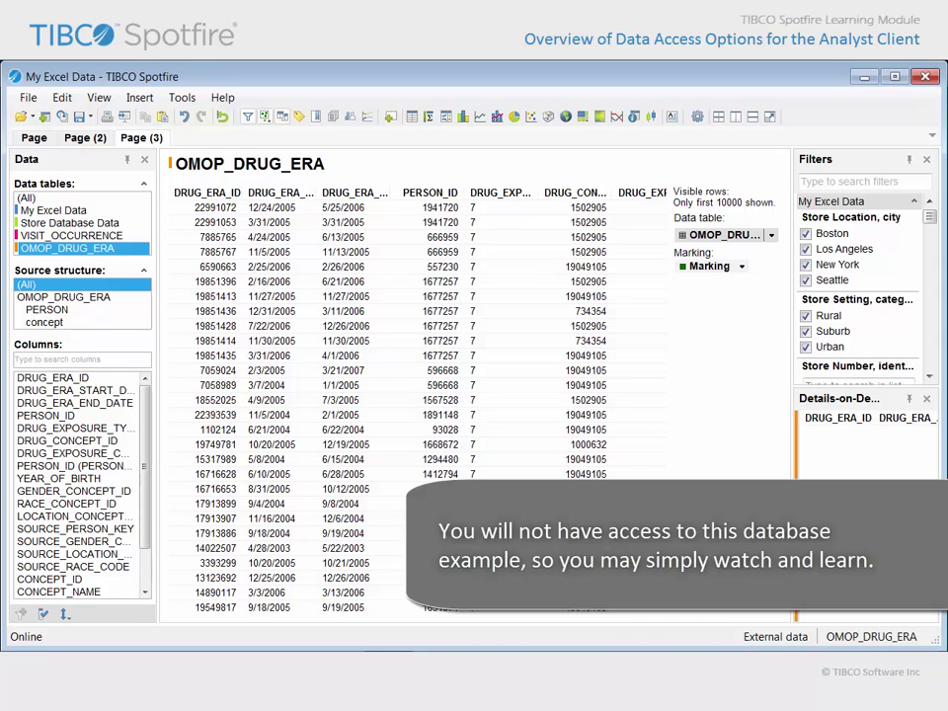
Launch Information Designer, expand Demo > Information Model > Database Marketing, and create an information link.
left_click(182, 97)
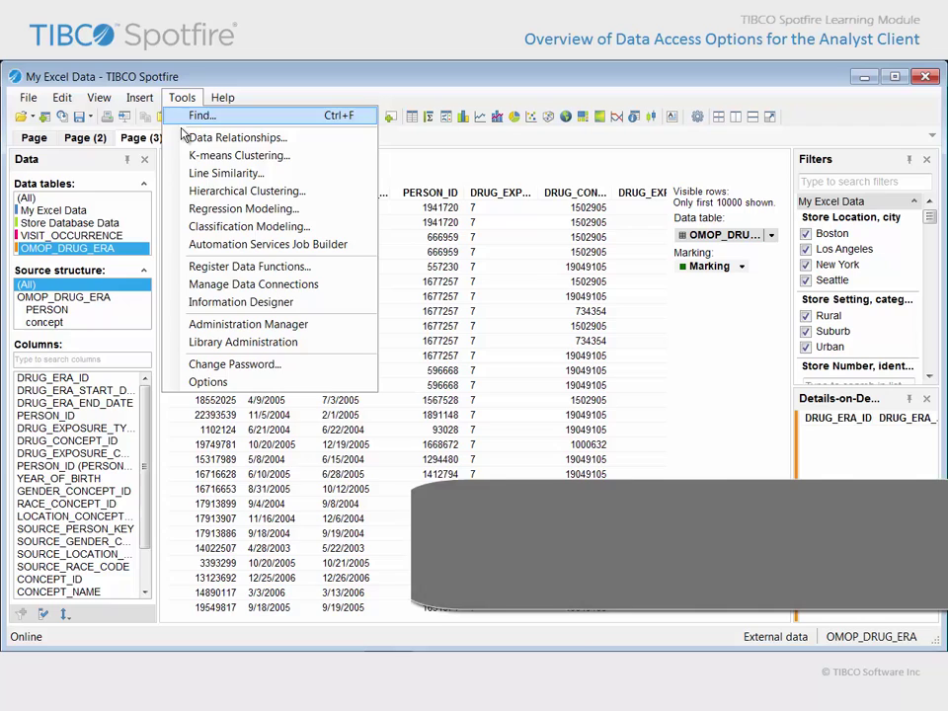
left_click(323, 312)
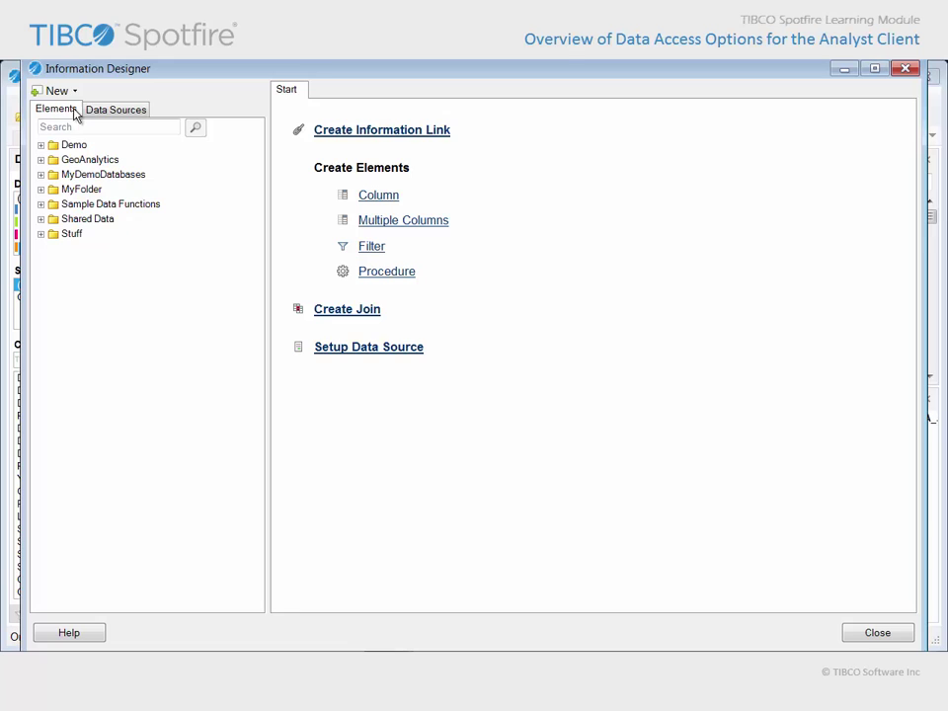
left_click(41, 144)
left_click(53, 173)
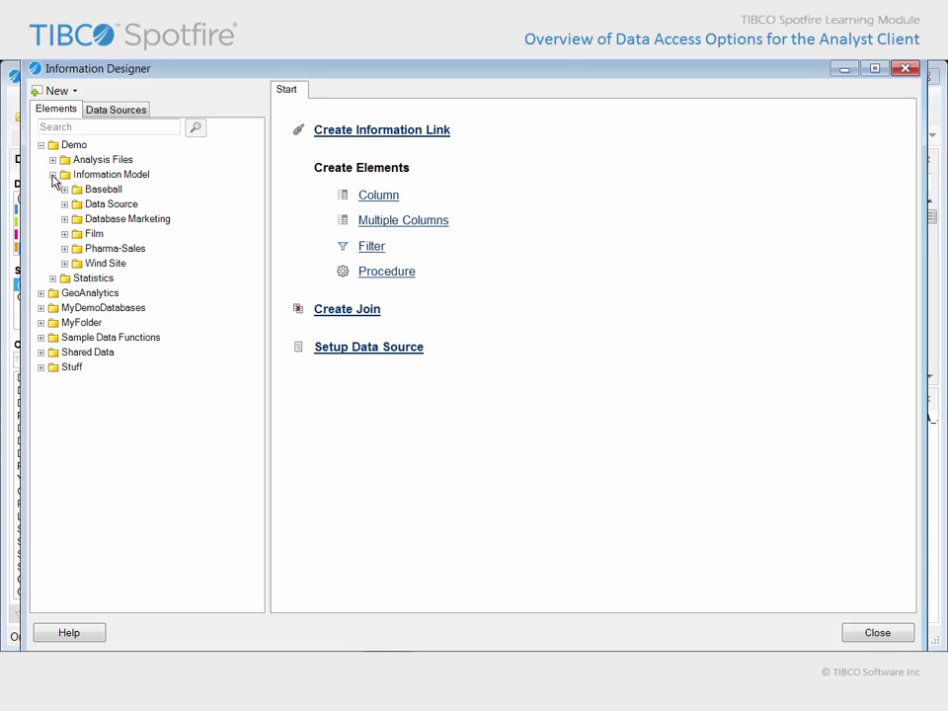
left_click(64, 218)
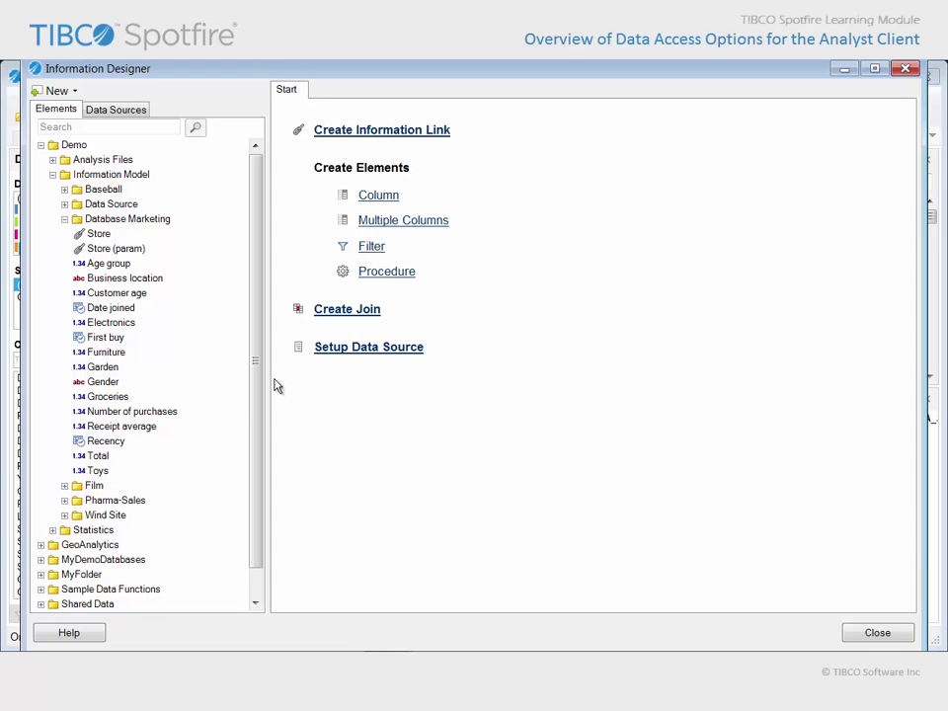
left_click(405, 132)
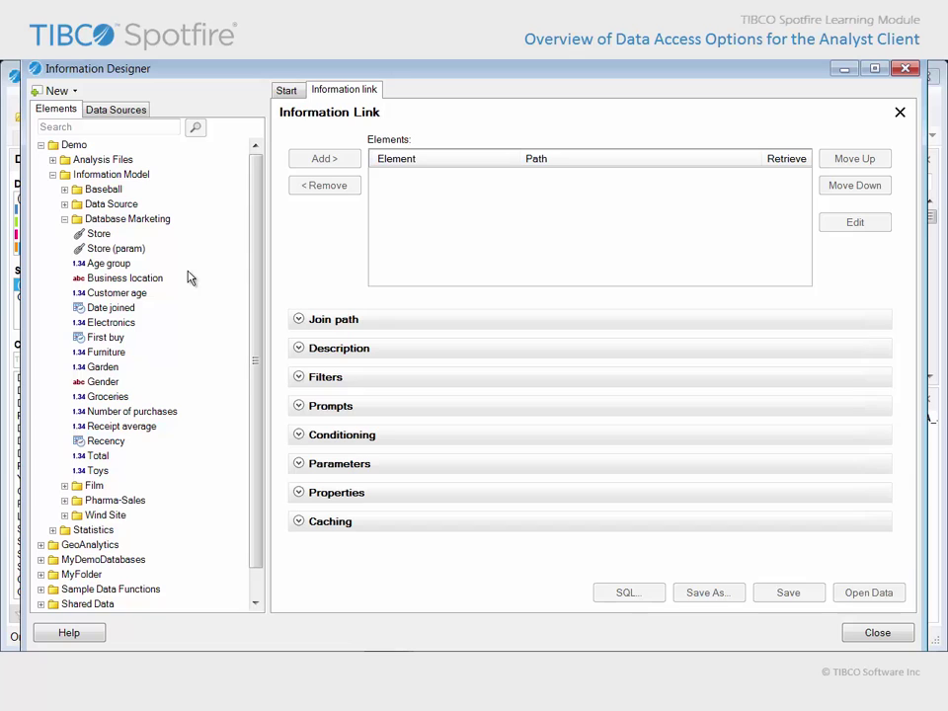
Add the Date joined, Business location and Total elements to the information link.
left_click(118, 307)
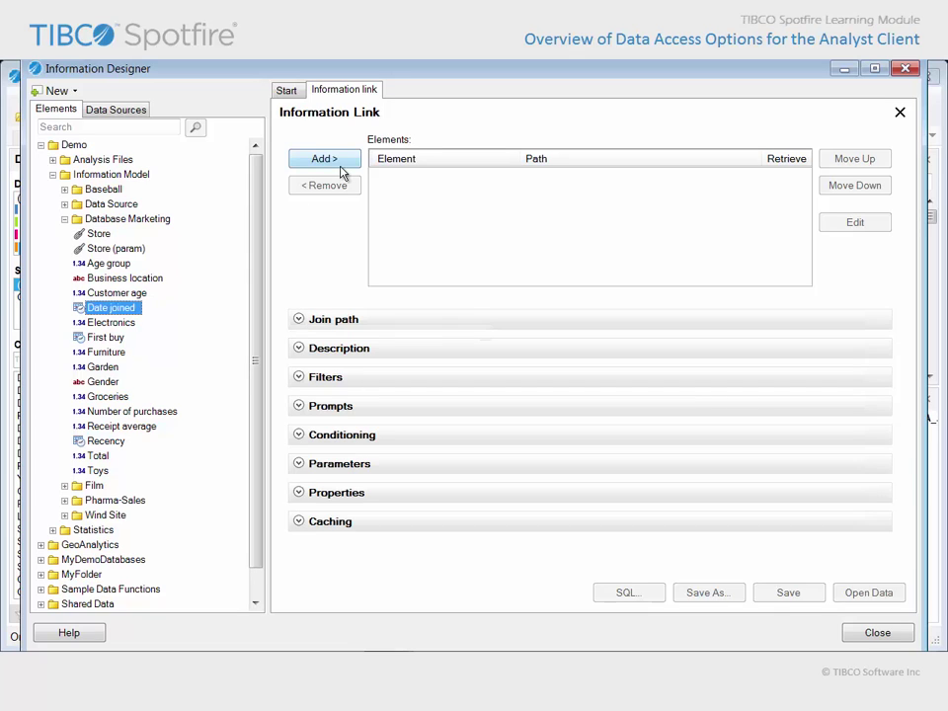
left_click(326, 160)
left_click(124, 277)
left_click(328, 163)
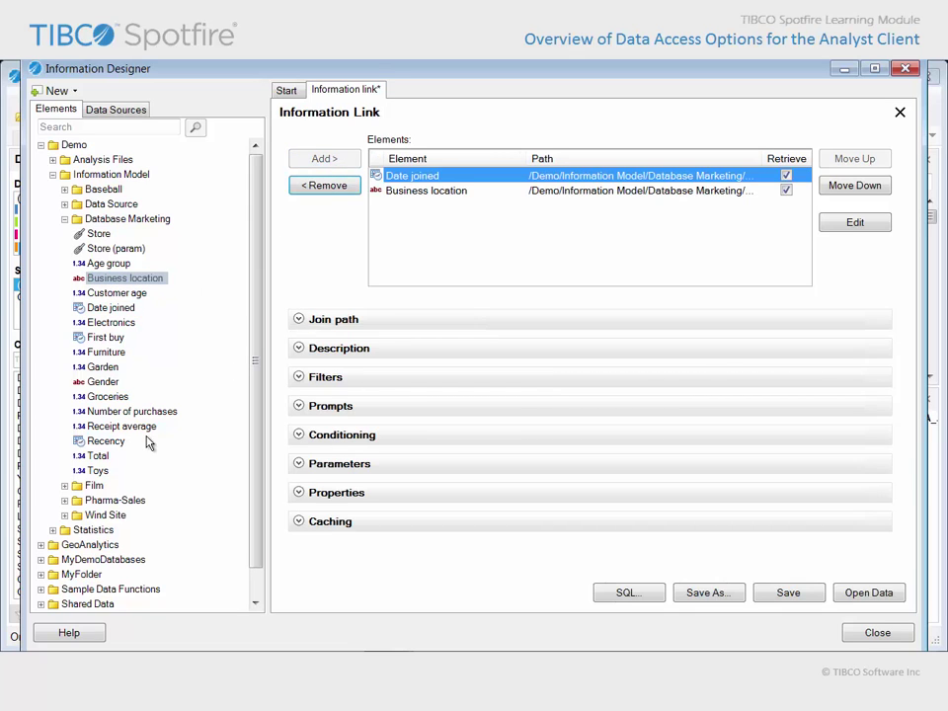
left_click(99, 455)
left_click(326, 160)
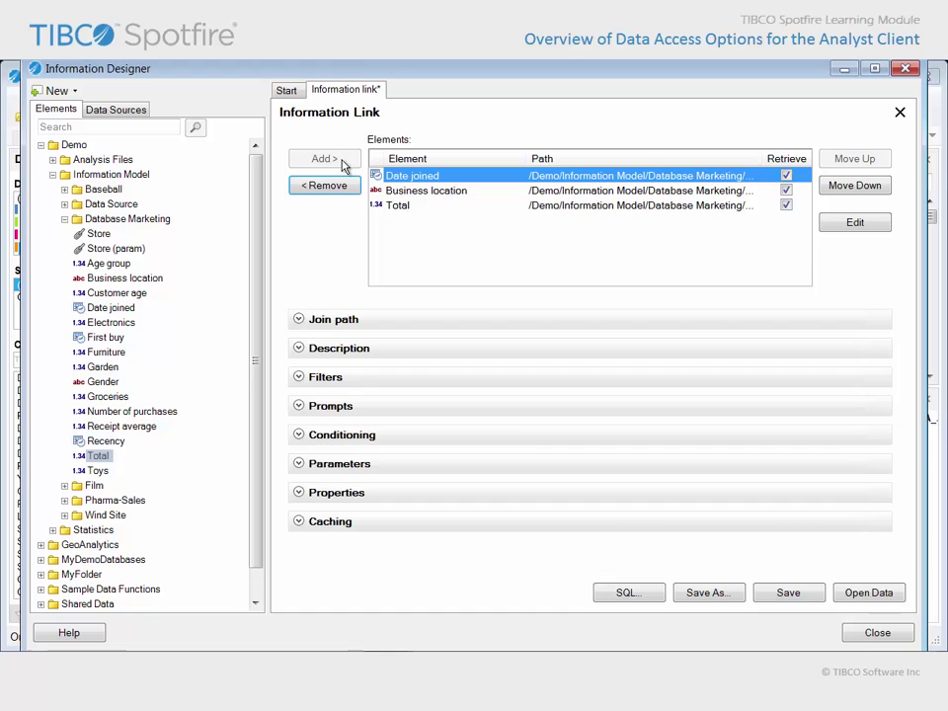
Add a prompt on the Total column.
left_click(302, 409)
left_click(827, 435)
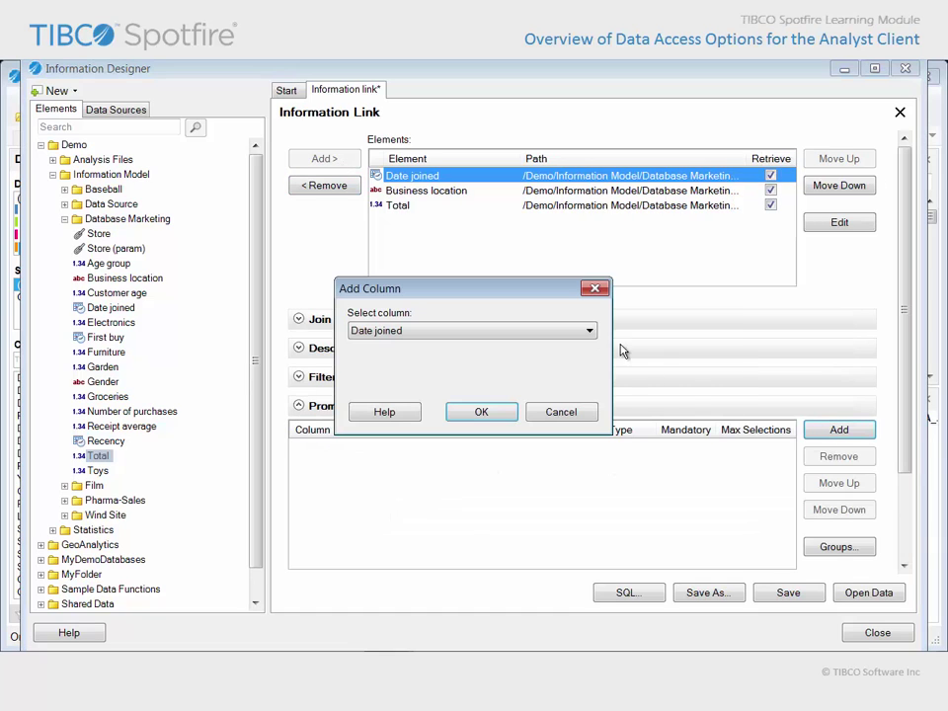
left_click(589, 331)
left_click(520, 370)
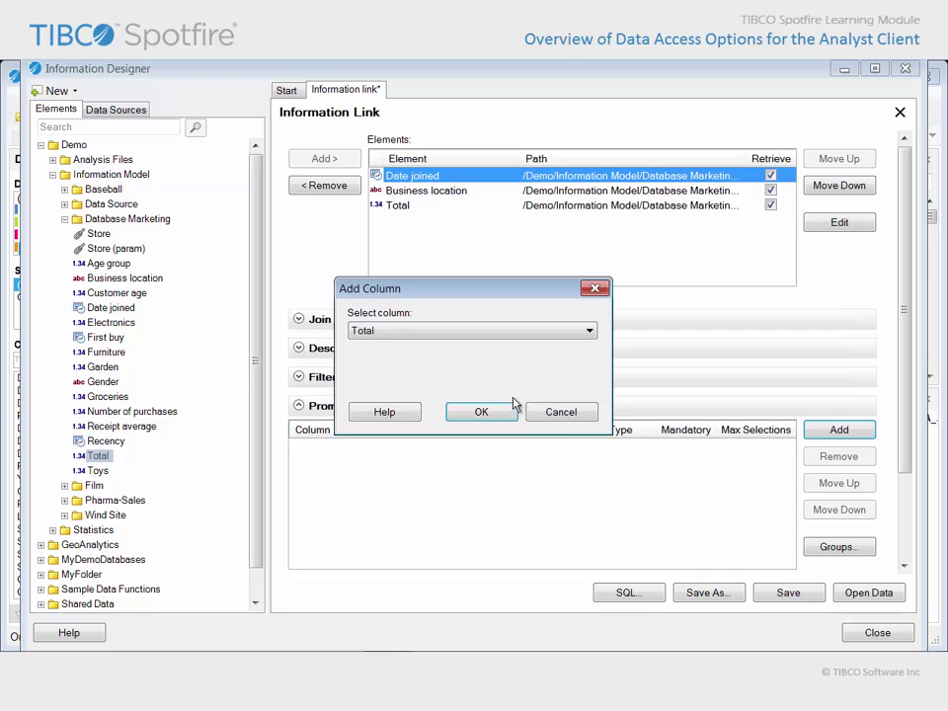
left_click(508, 409)
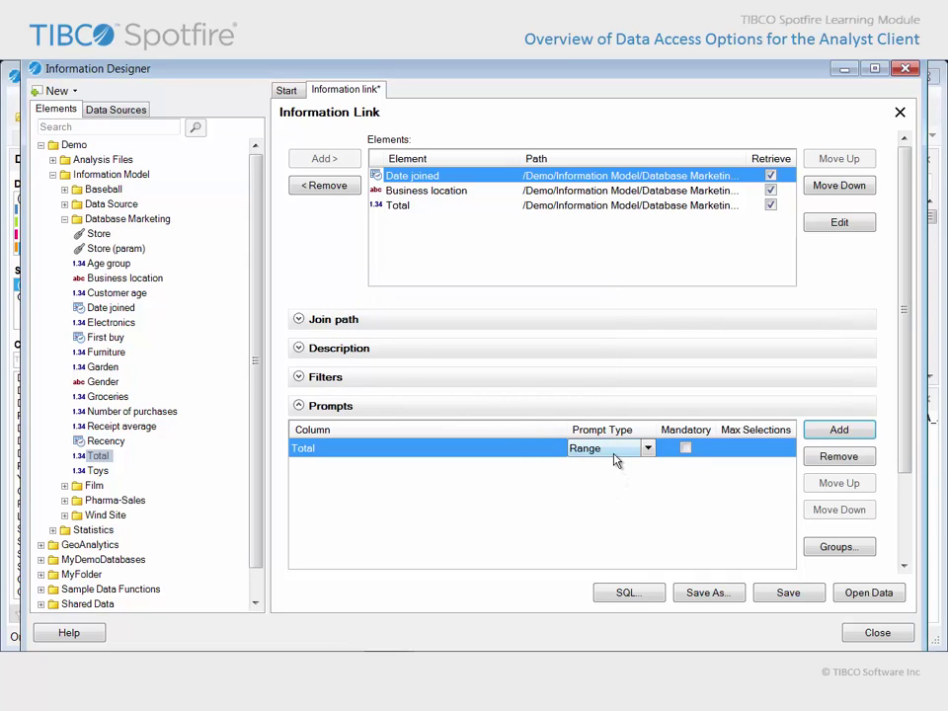
Save the link as 'My Information link' in the Demo folder and close Information Designer.
left_click(788, 592)
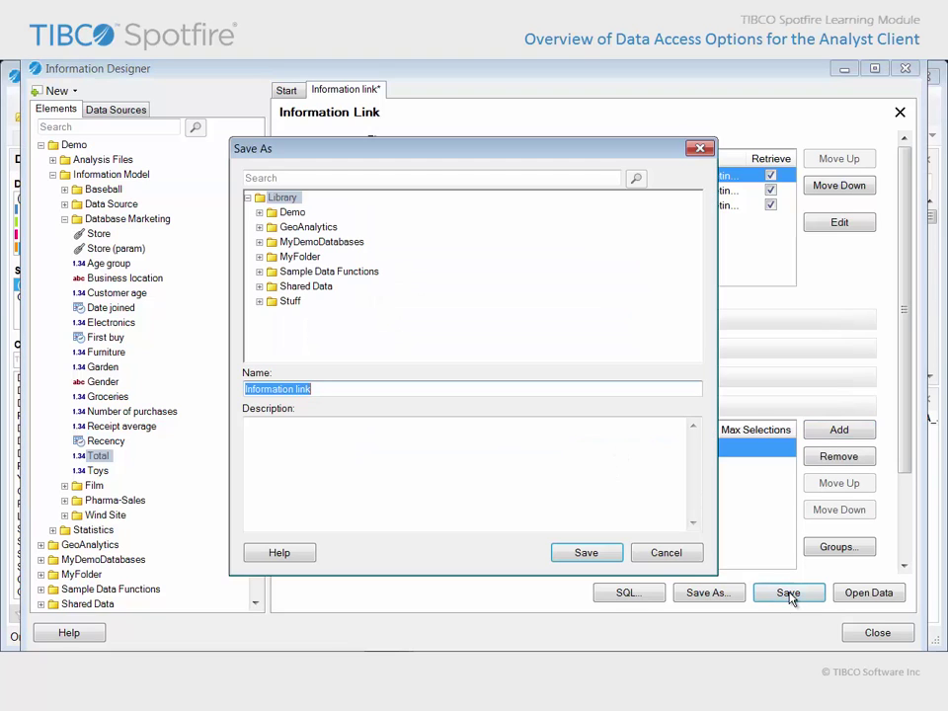
left_click(259, 212)
left_click(286, 212)
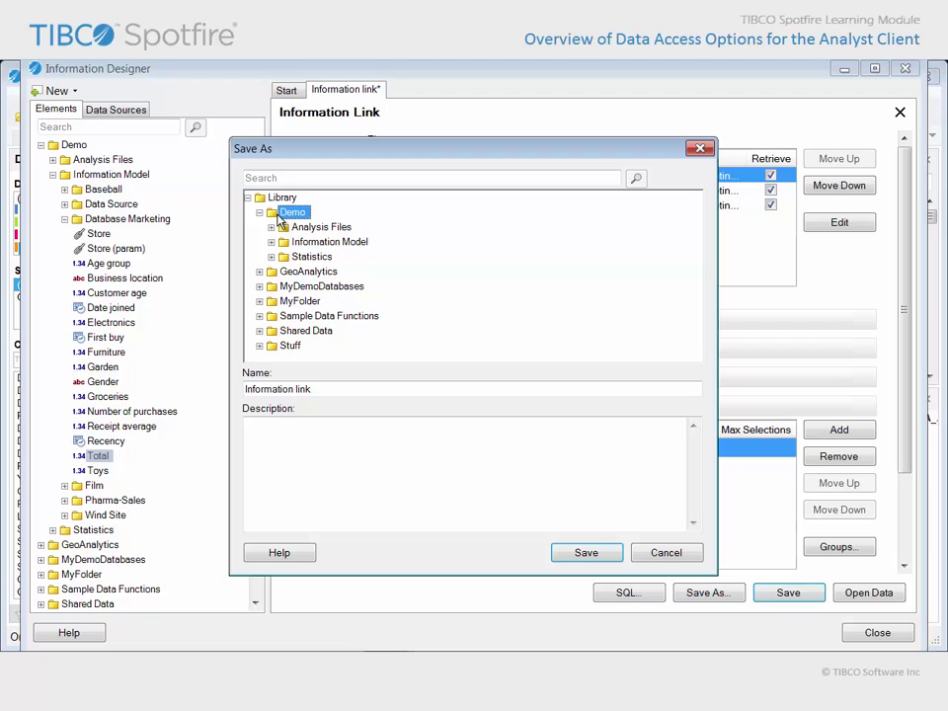
left_click(246, 389)
type("My")
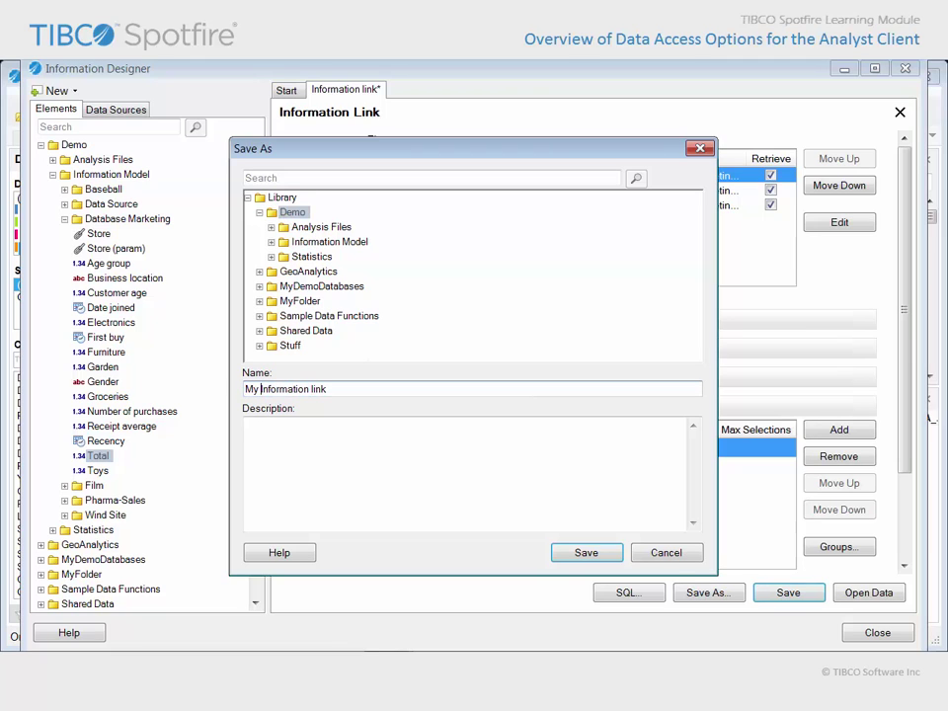
left_click(586, 552)
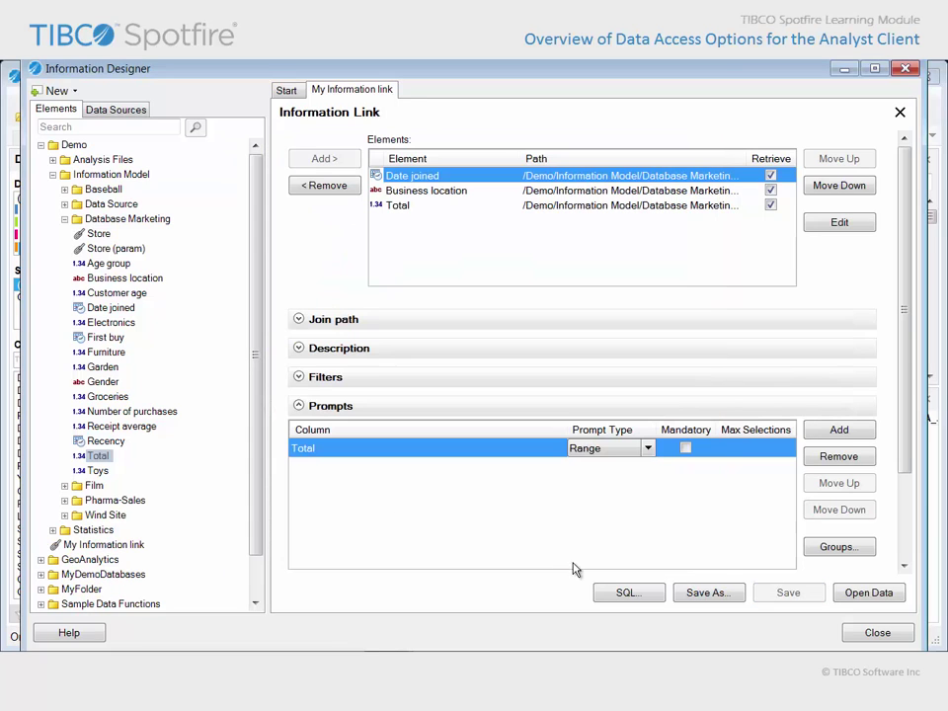
left_click(875, 632)
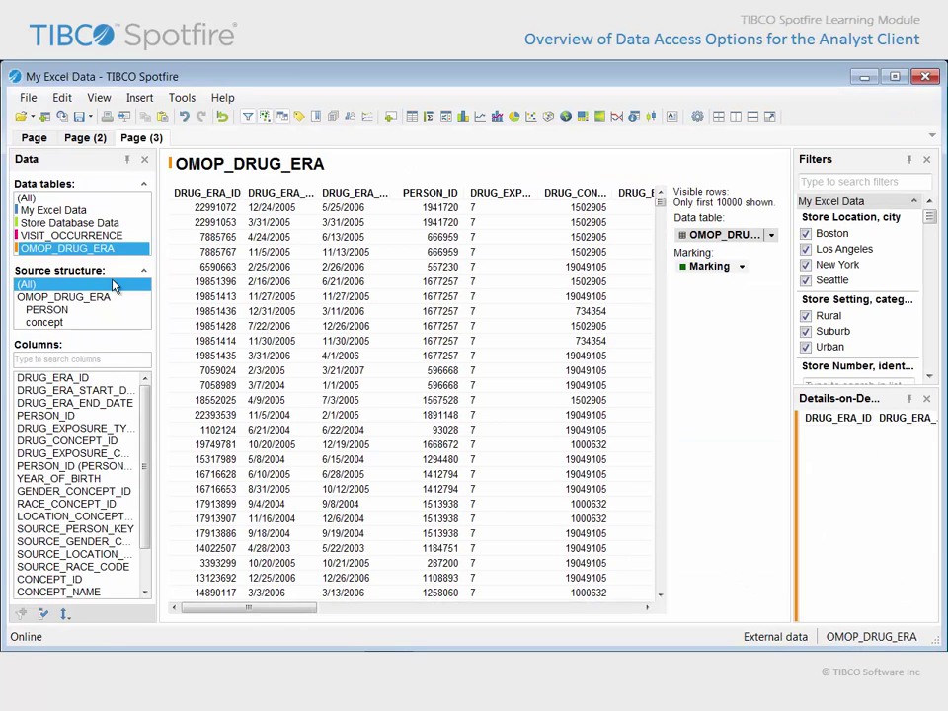
Add a data table from the information link 'My Information link' in the Demo library.
left_click(30, 98)
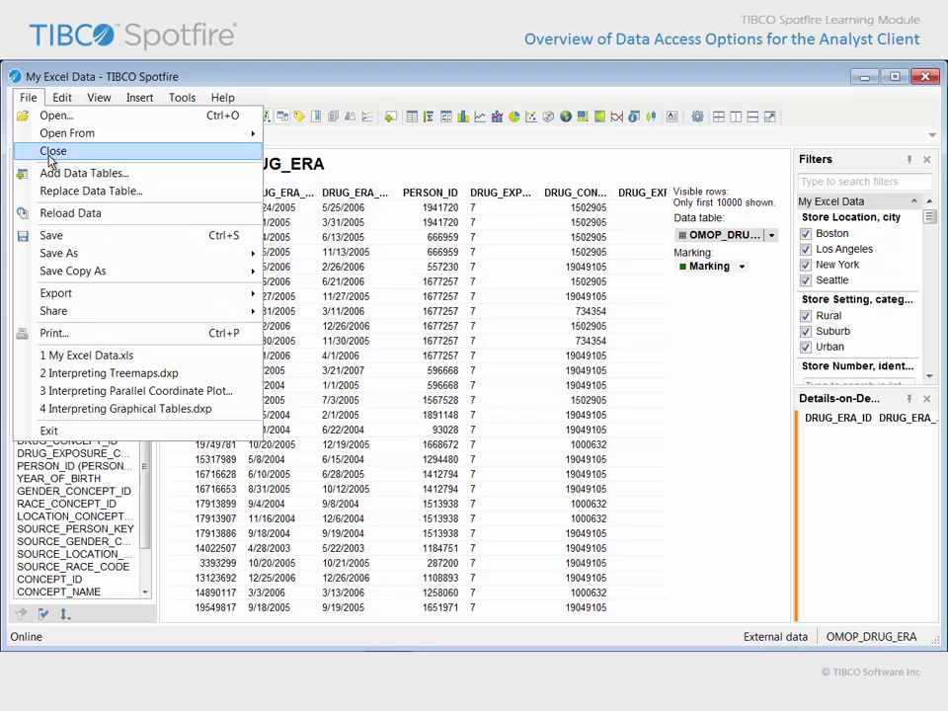
left_click(161, 177)
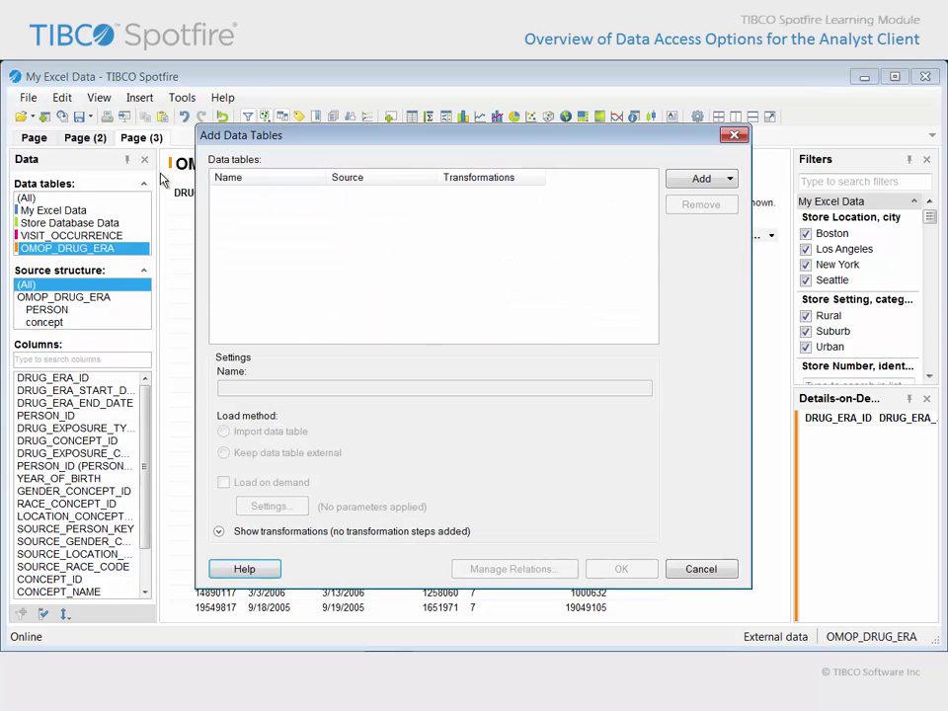
left_click(720, 181)
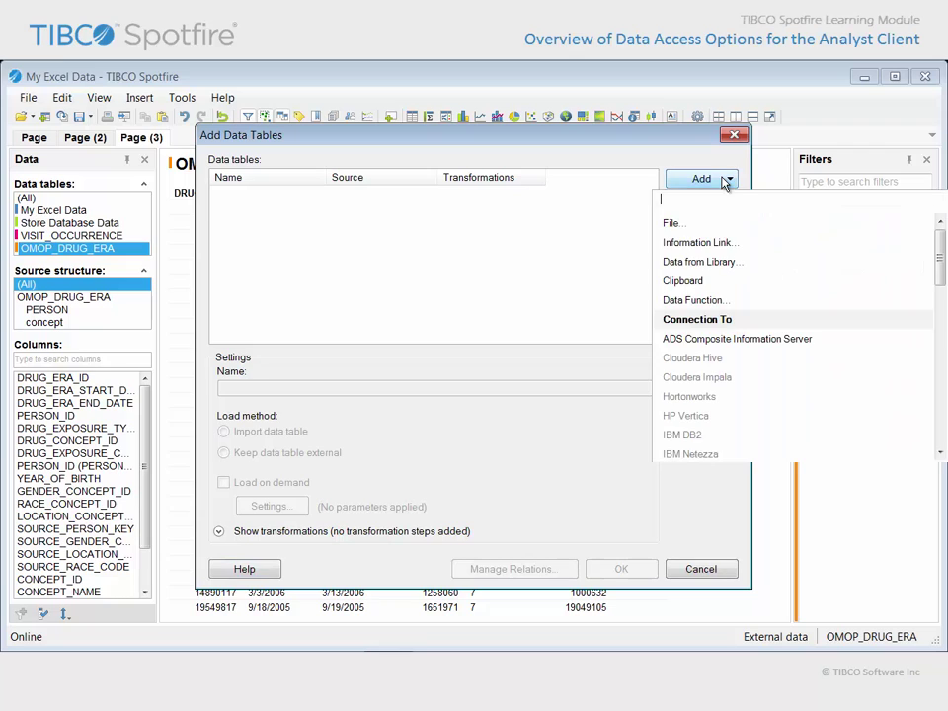
left_click(758, 245)
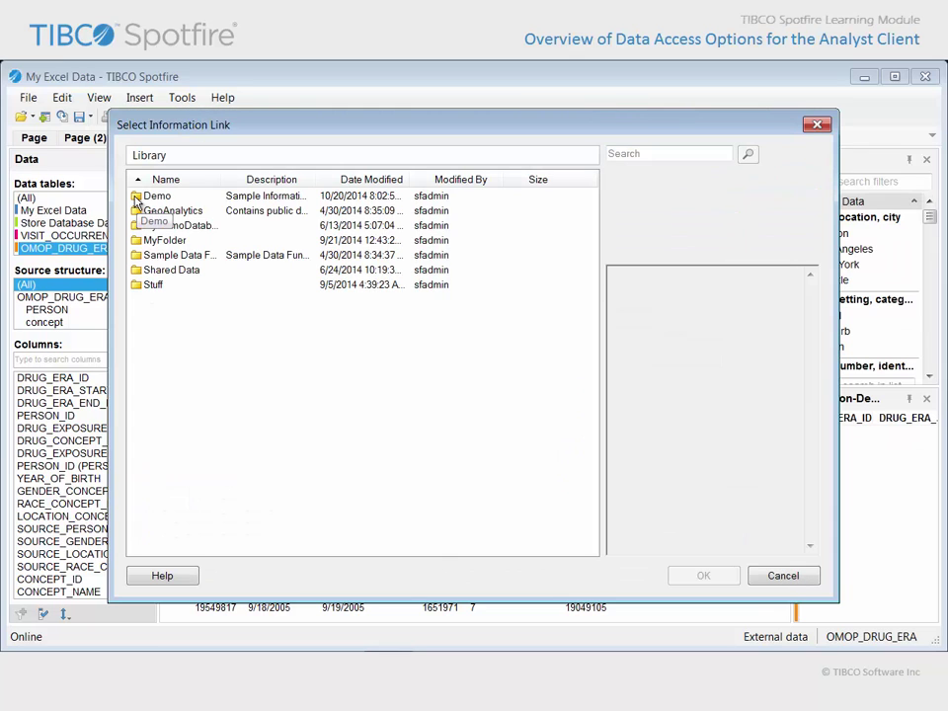
double_click(137, 201)
left_click_drag(221, 180, 276, 180)
left_click(184, 257)
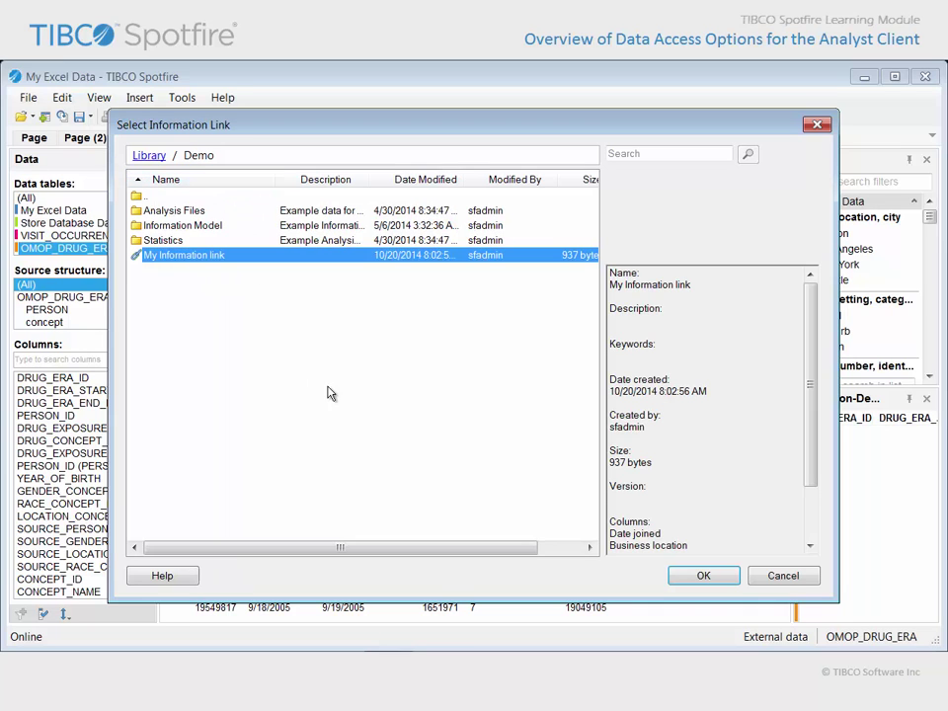
left_click(694, 574)
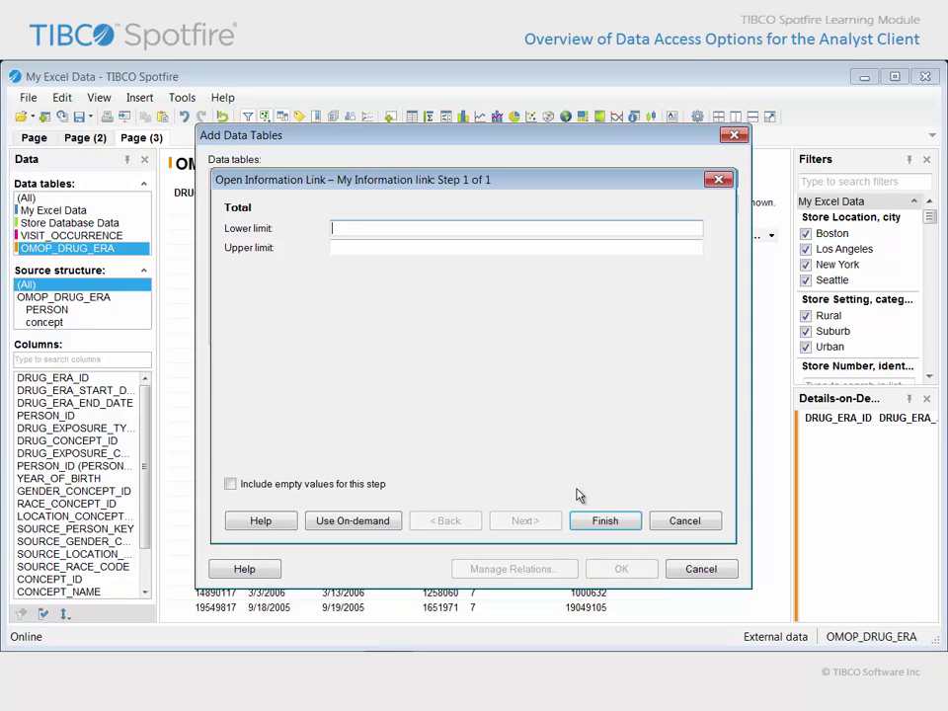
Limit the Total prompt to 5000–25000 and load the table.
left_click(347, 228)
type("5000")
left_click(346, 247)
type("25000")
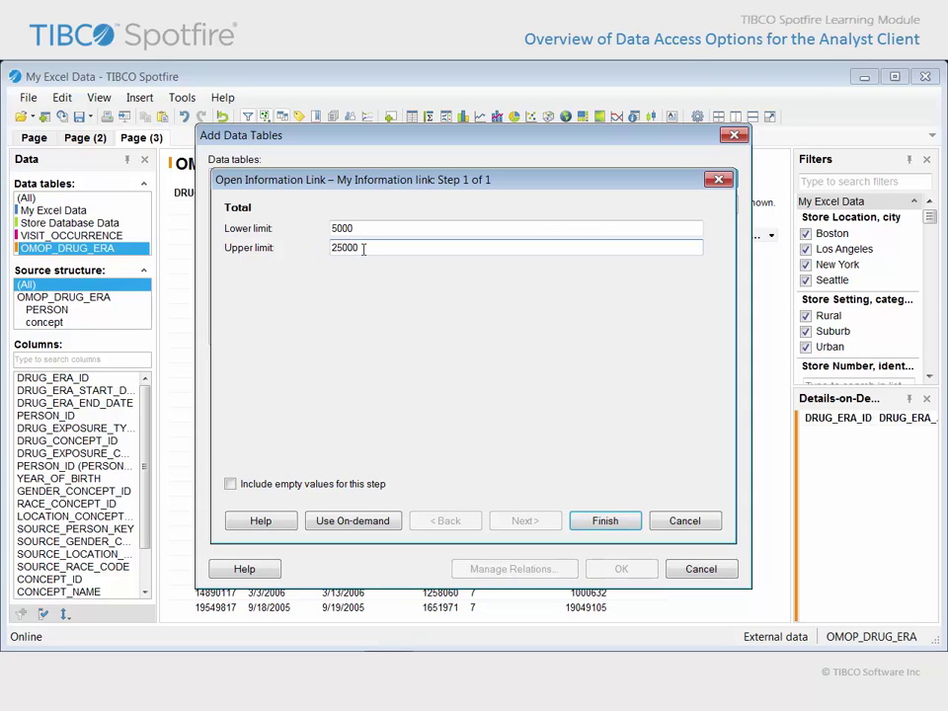
left_click(604, 520)
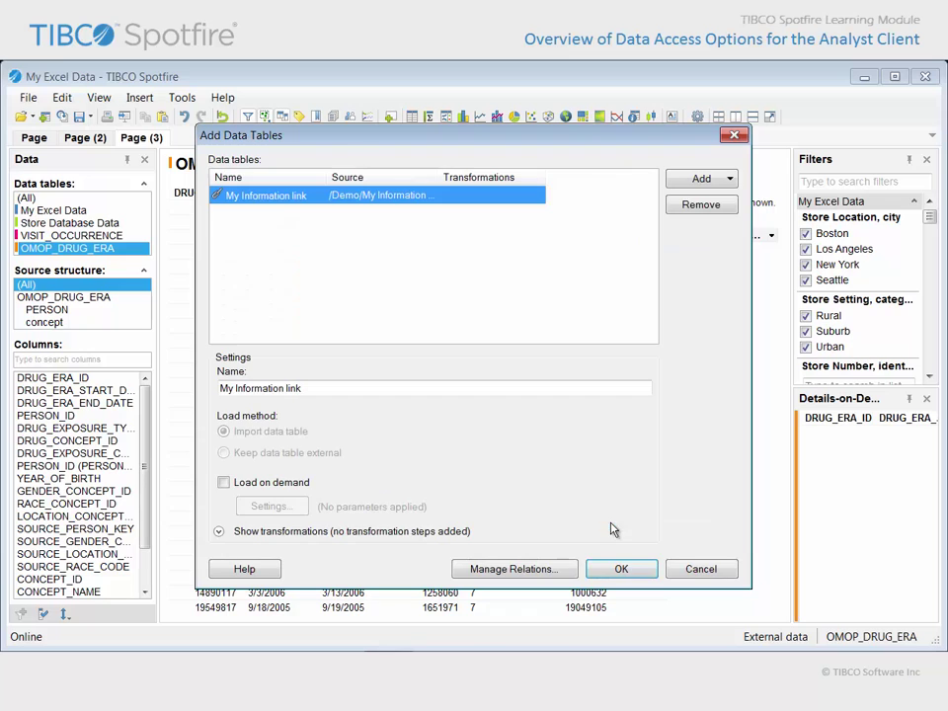
left_click(635, 571)
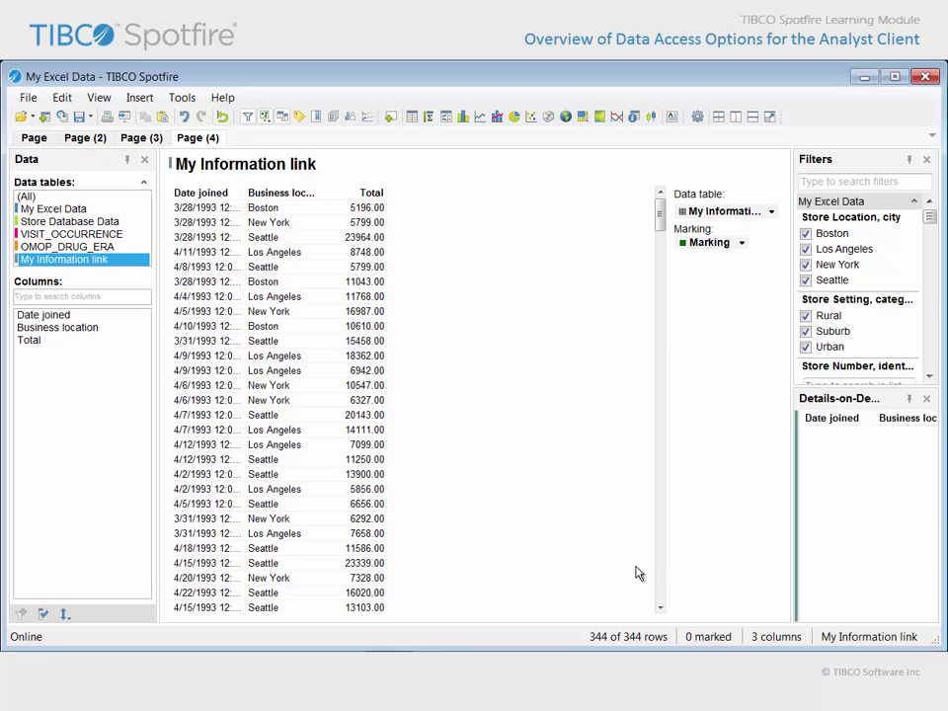
Scroll through the loaded My Information link table rows.
left_click_drag(929, 216, 938, 373)
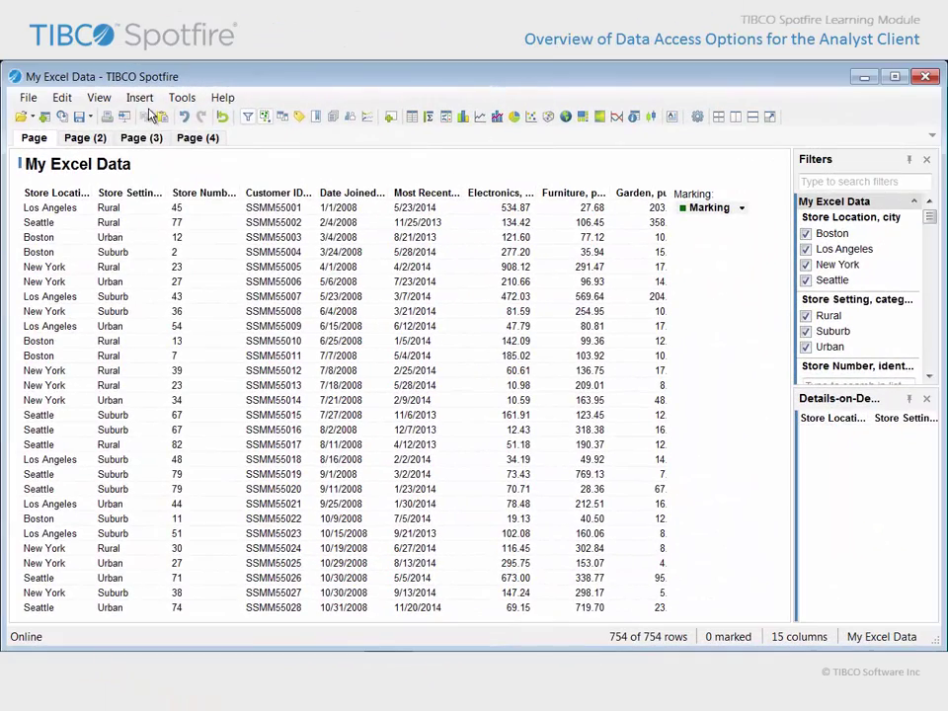
Insert columns into My Excel Data, choosing a file as the source.
left_click(144, 101)
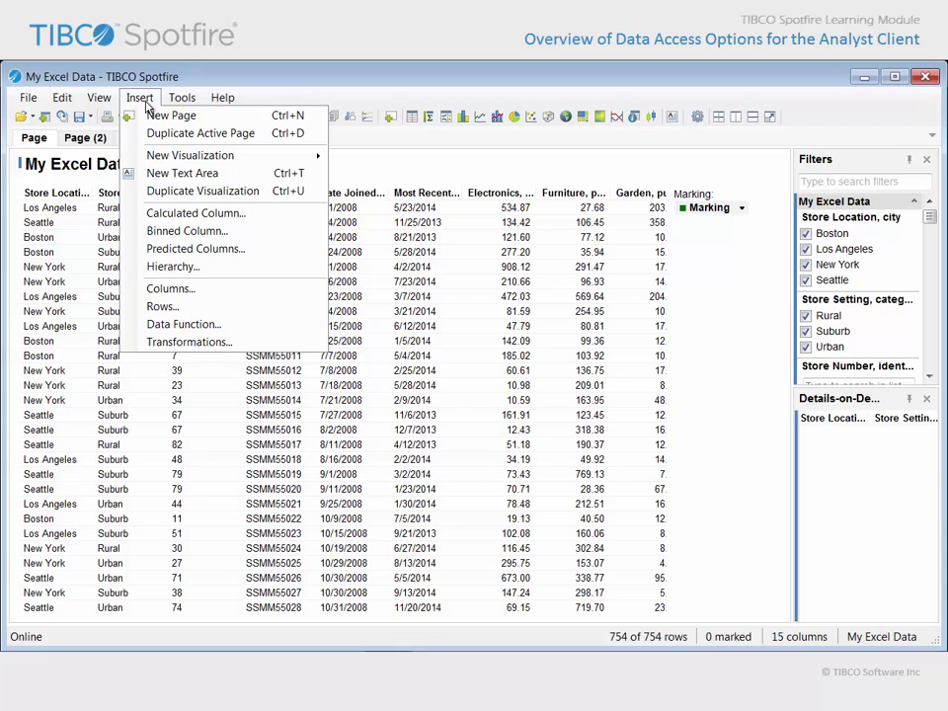
left_click(210, 294)
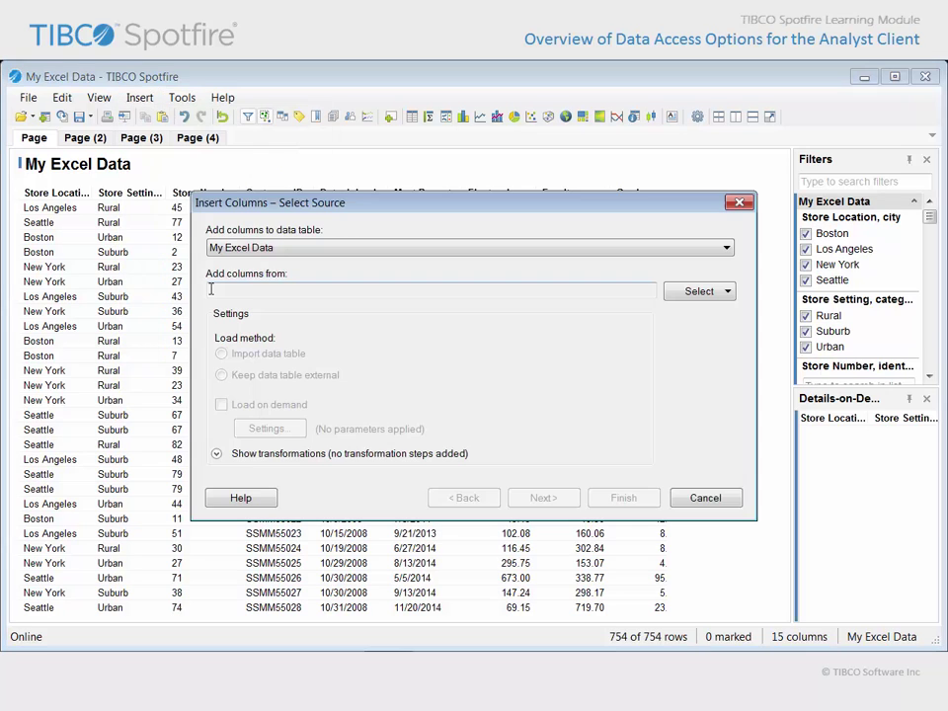
left_click(727, 254)
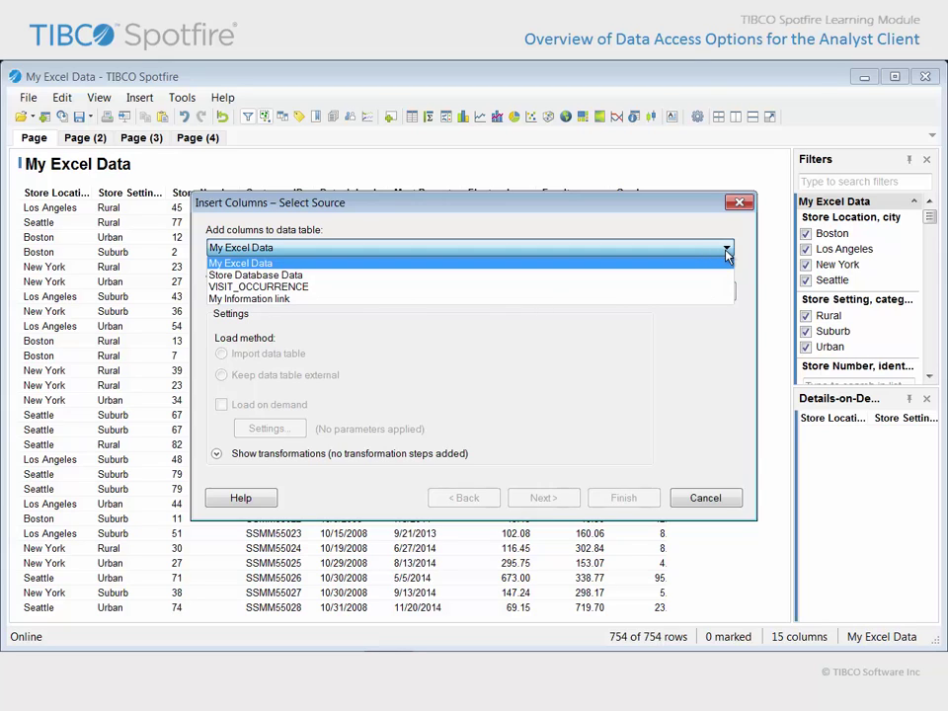
left_click(727, 255)
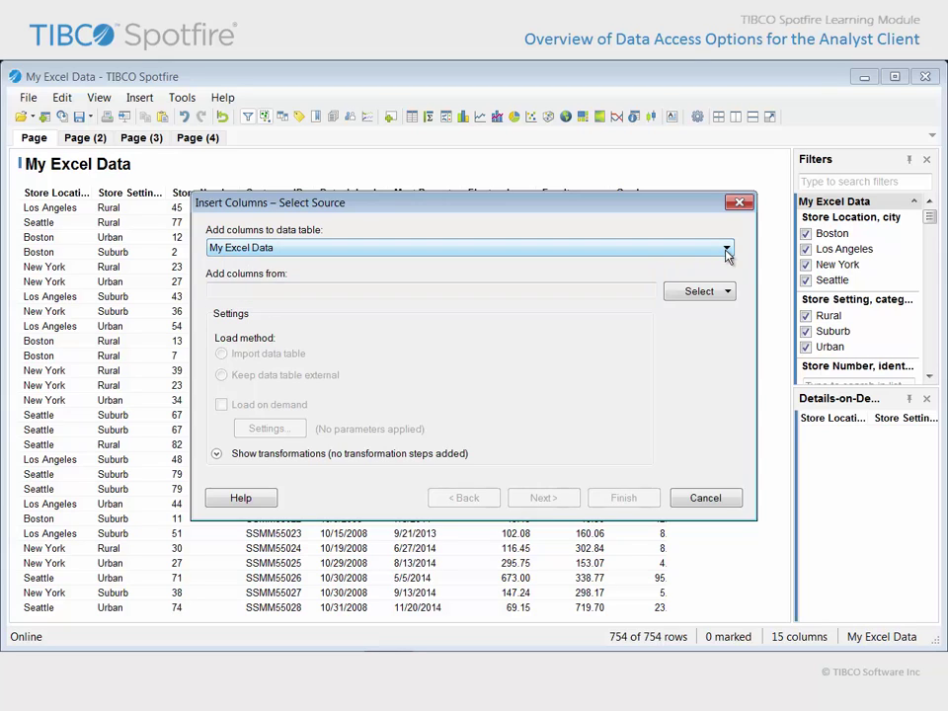
left_click(728, 295)
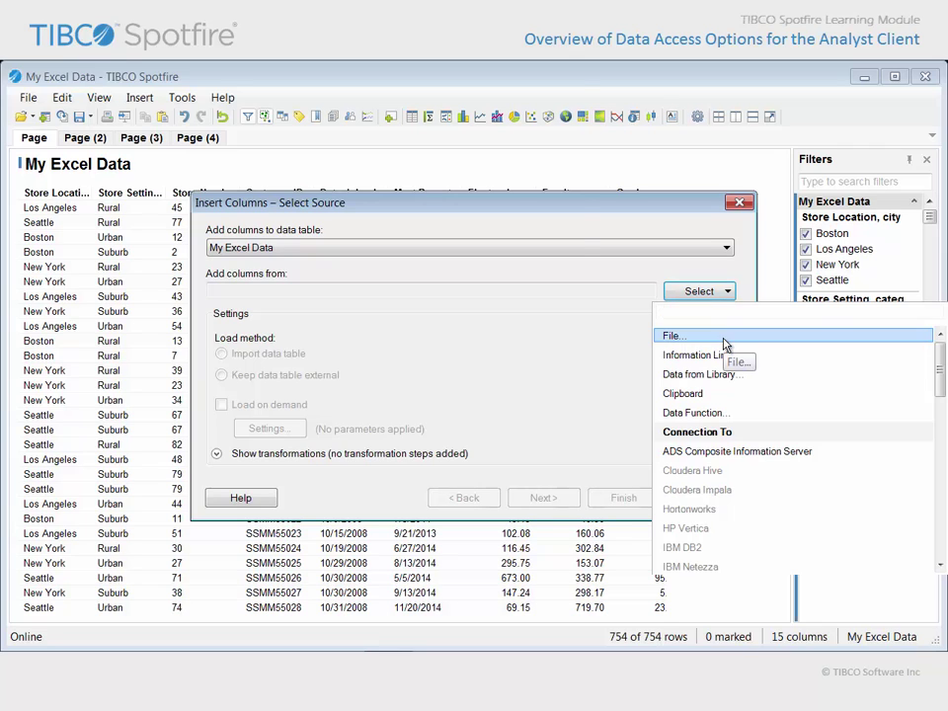
left_click(724, 339)
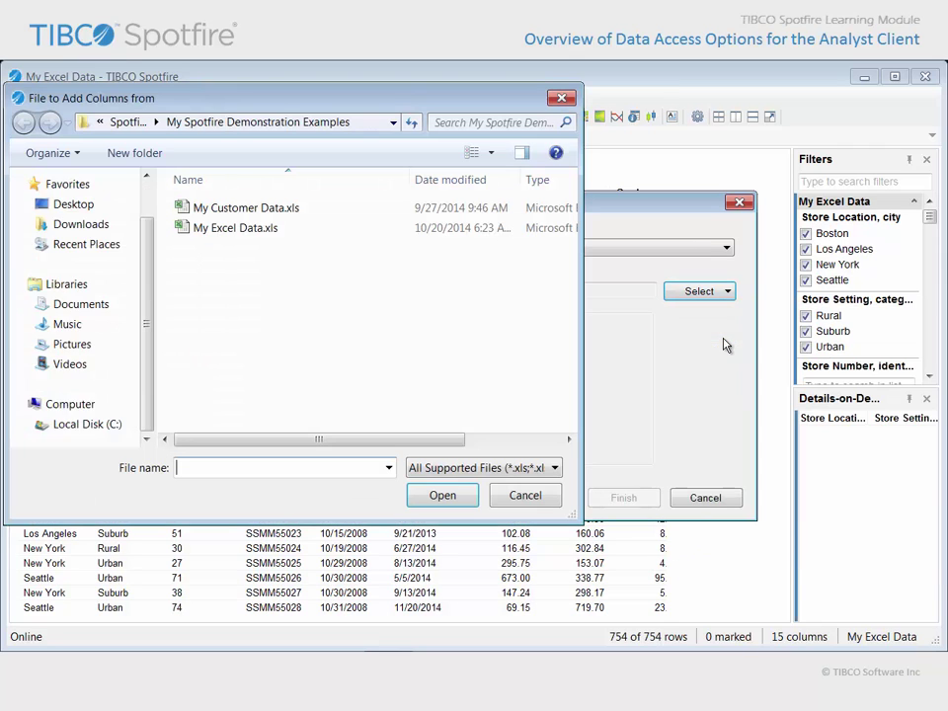
Open My Customer Data.xls, accept the Sheet1 import, and finish inserting the columns.
left_click(262, 214)
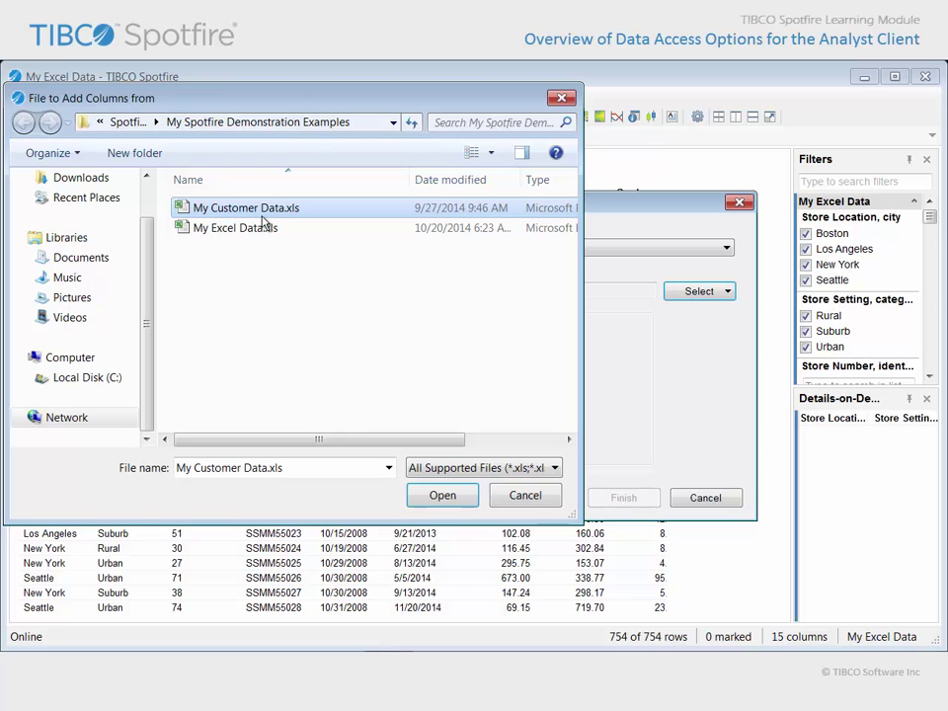
left_click(444, 495)
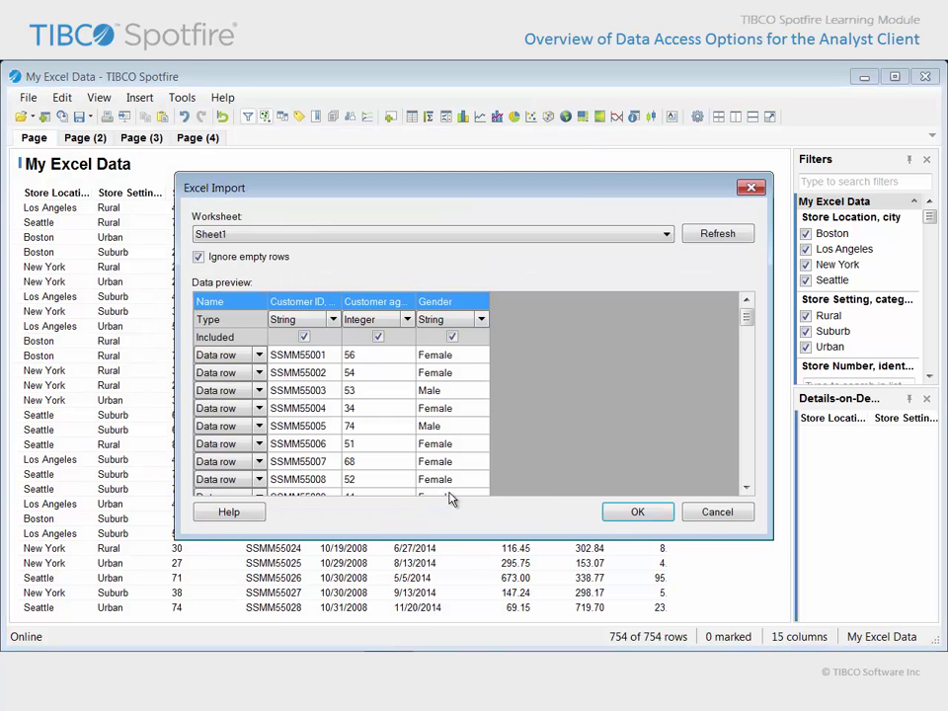
left_click(637, 511)
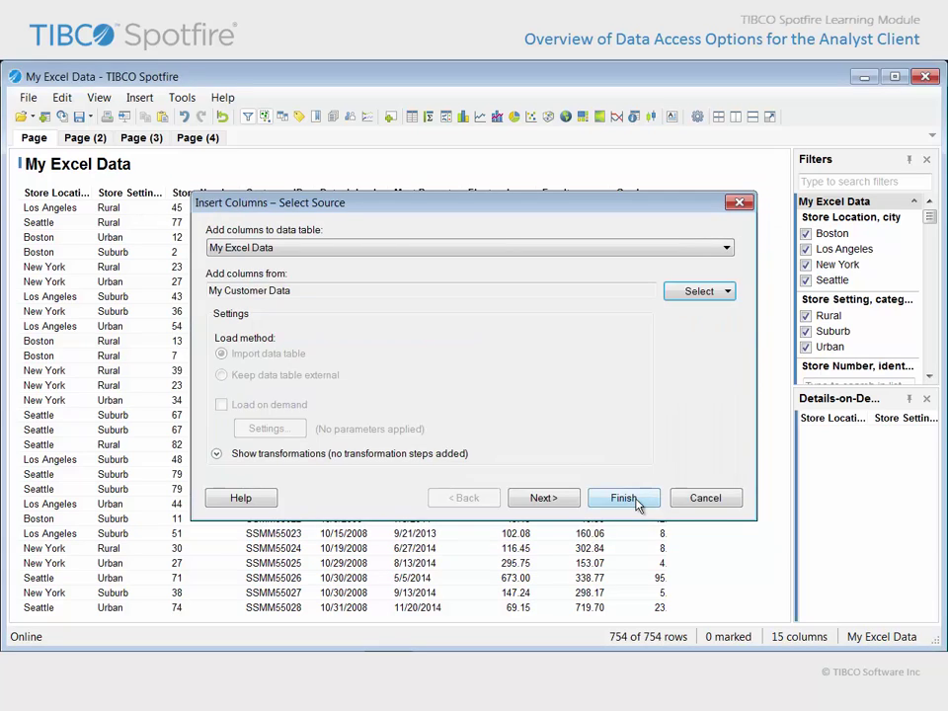
left_click(637, 497)
left_click_drag(300, 611, 658, 608)
left_click_drag(578, 193, 605, 192)
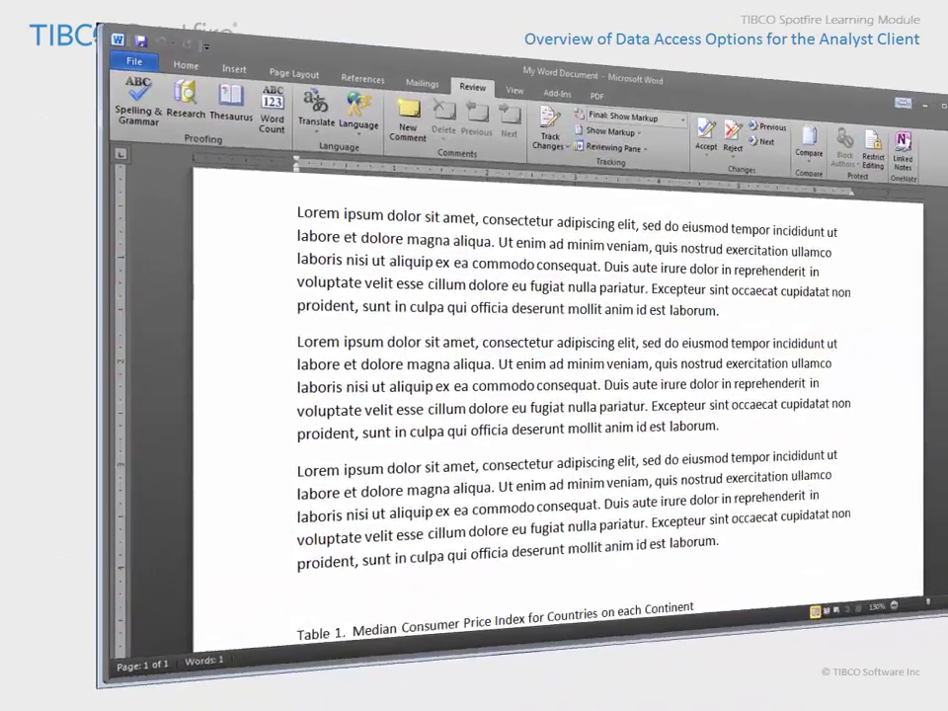
Scroll to Table 1 and copy its rows from Year through 2012.
scroll(936, 315, "down", 5)
scroll(936, 316, "down", 3)
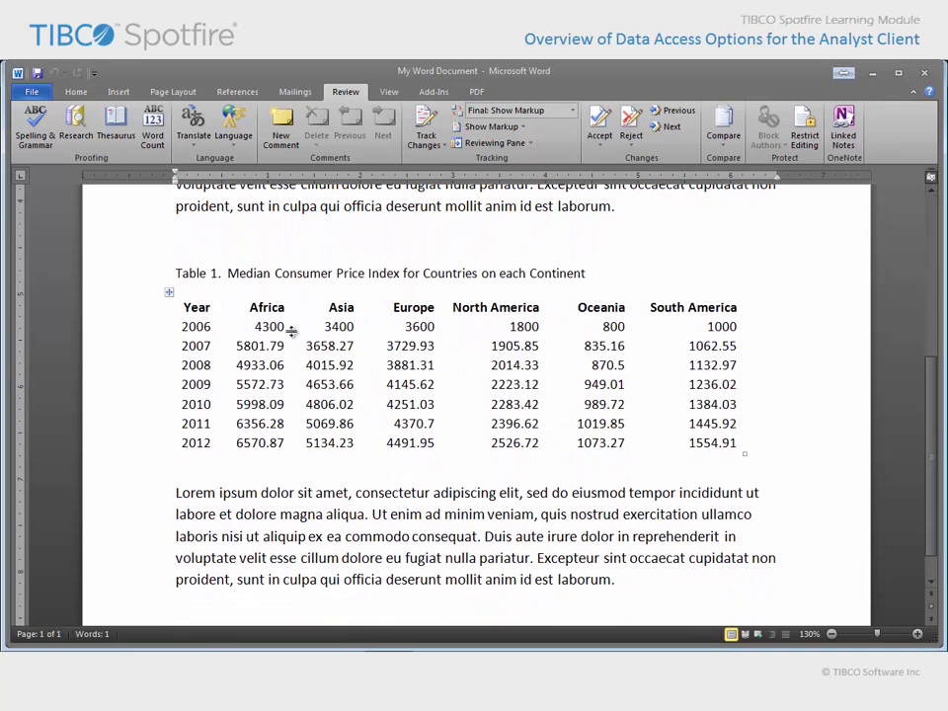
left_click_drag(182, 307, 737, 462)
key("ctrl+c")
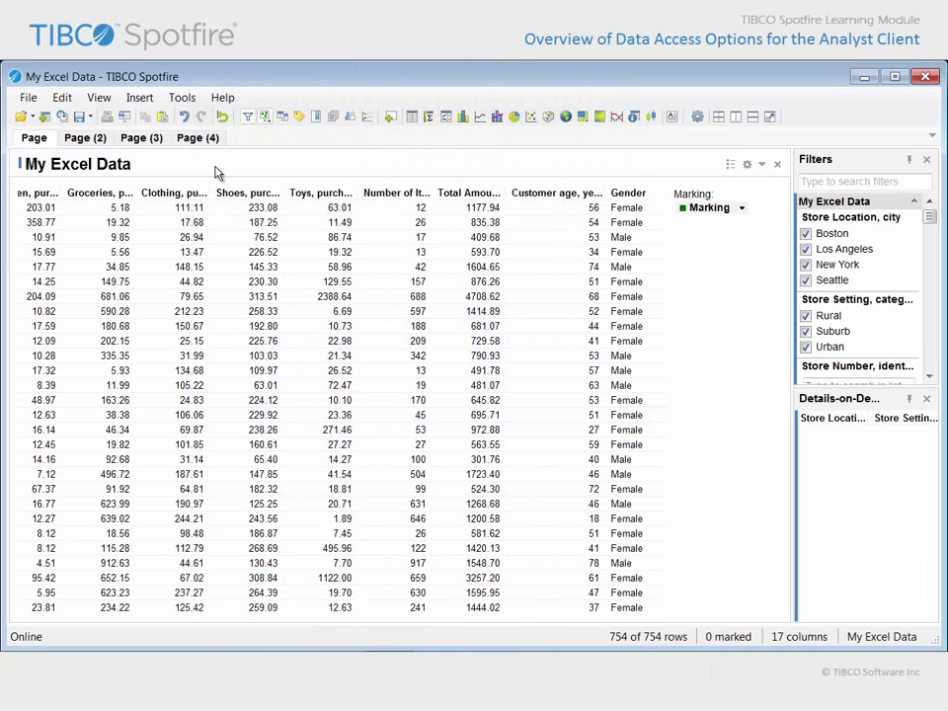
Add a new data table from the clipboard, accepting the default import settings.
left_click(27, 96)
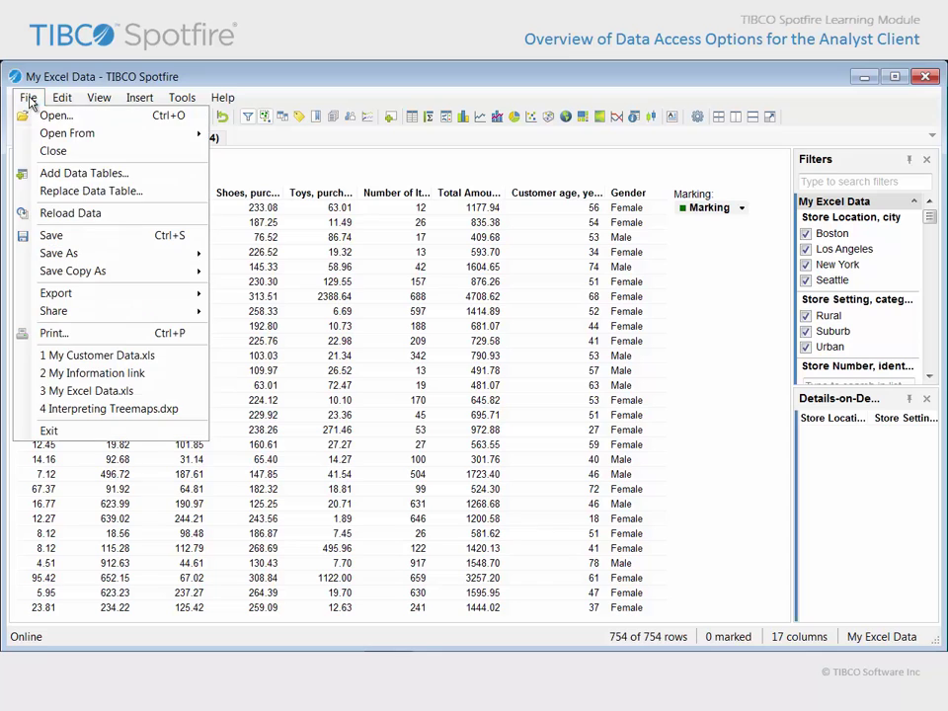
left_click(163, 177)
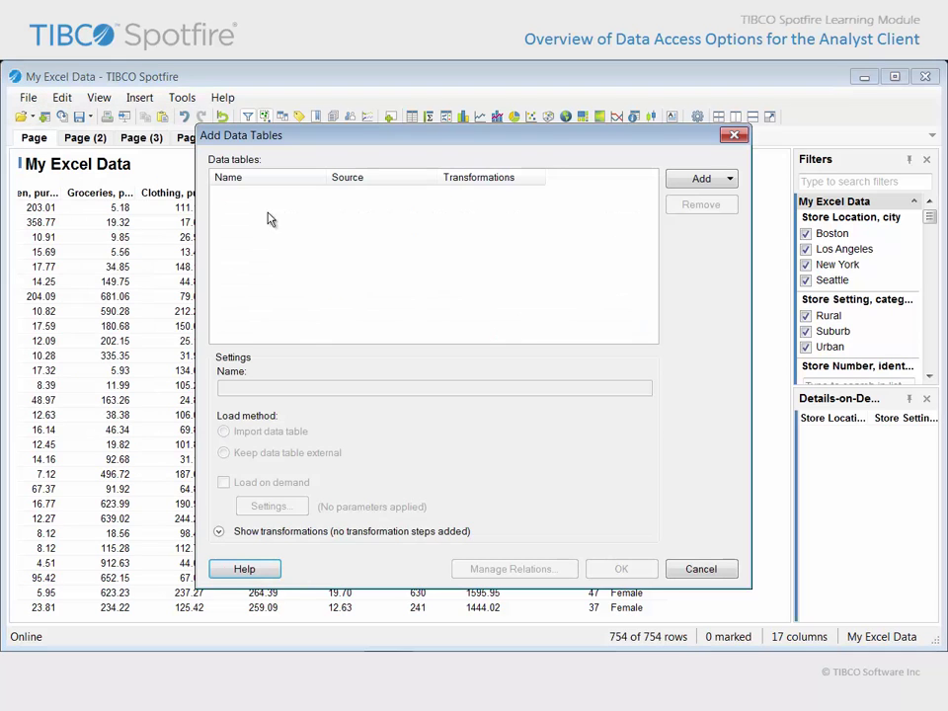
left_click(730, 181)
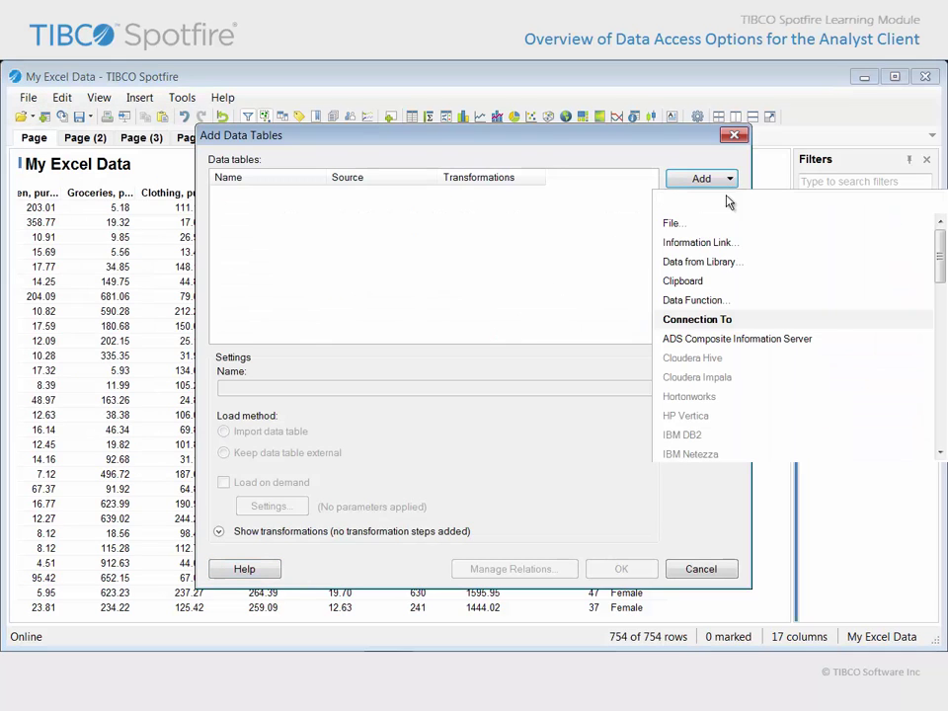
left_click(739, 285)
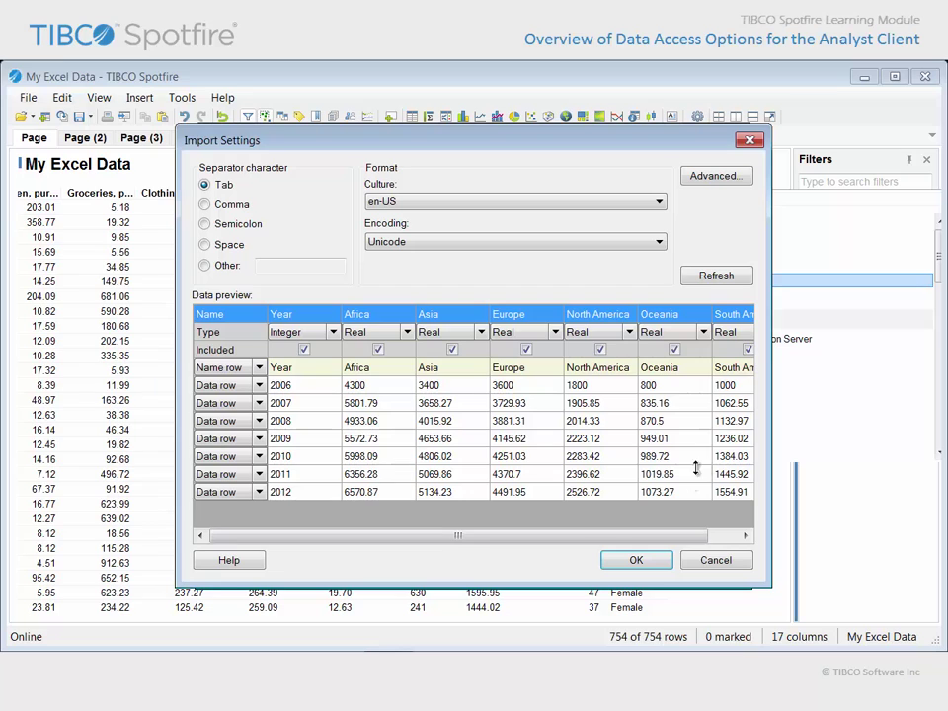
left_click_drag(607, 537, 632, 546)
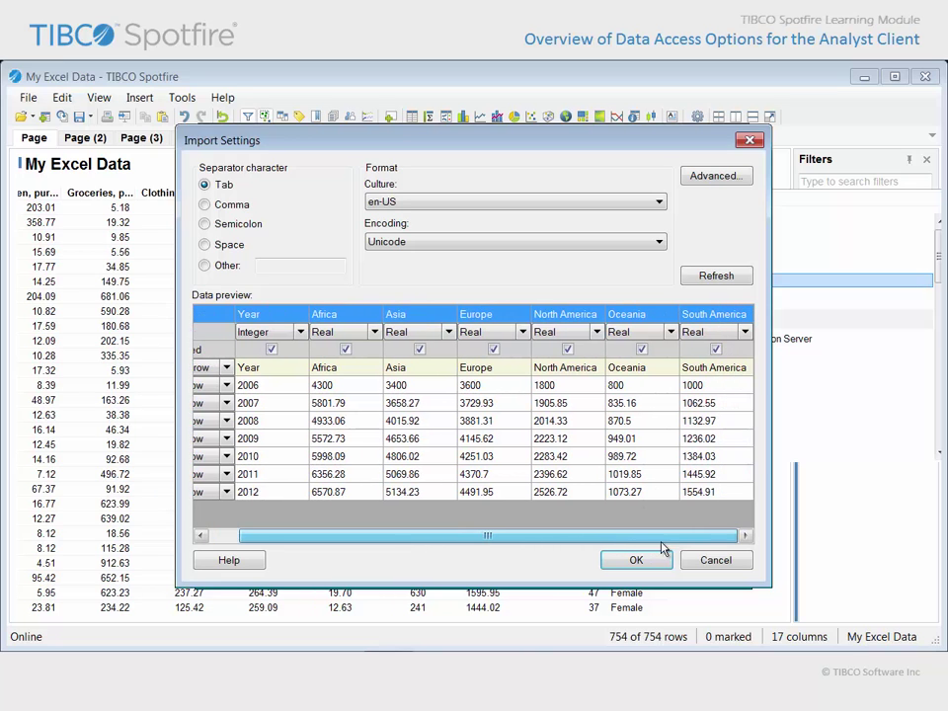
left_click(664, 570)
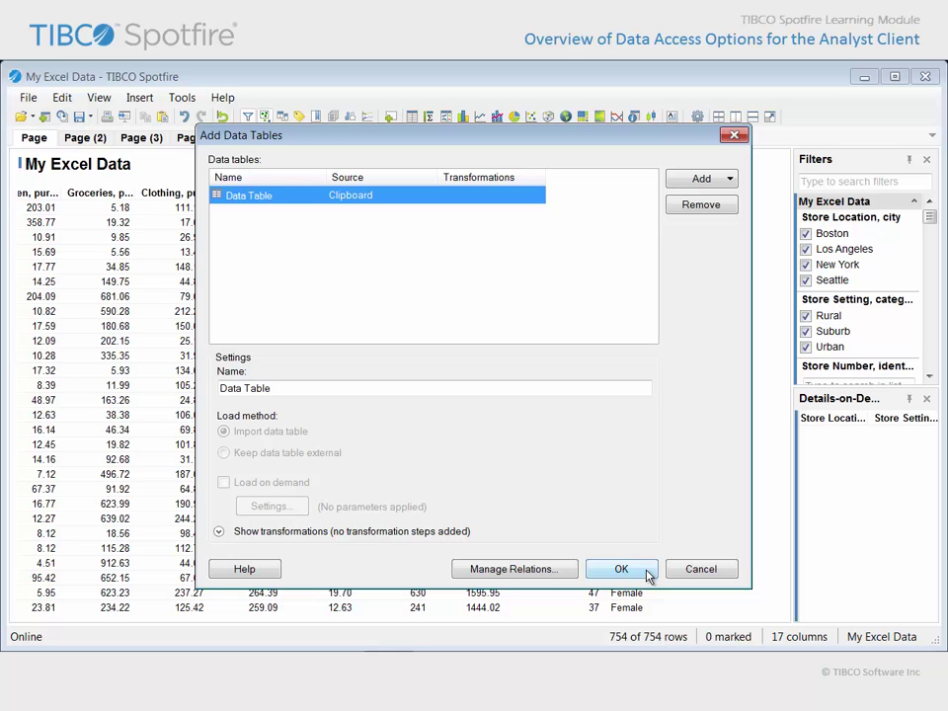
left_click(647, 574)
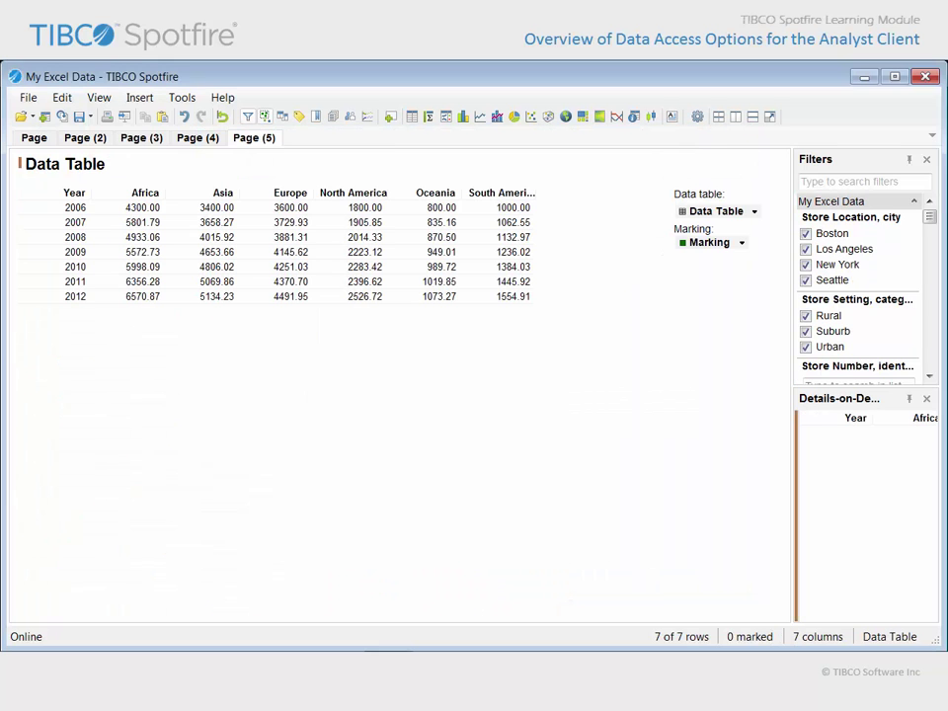